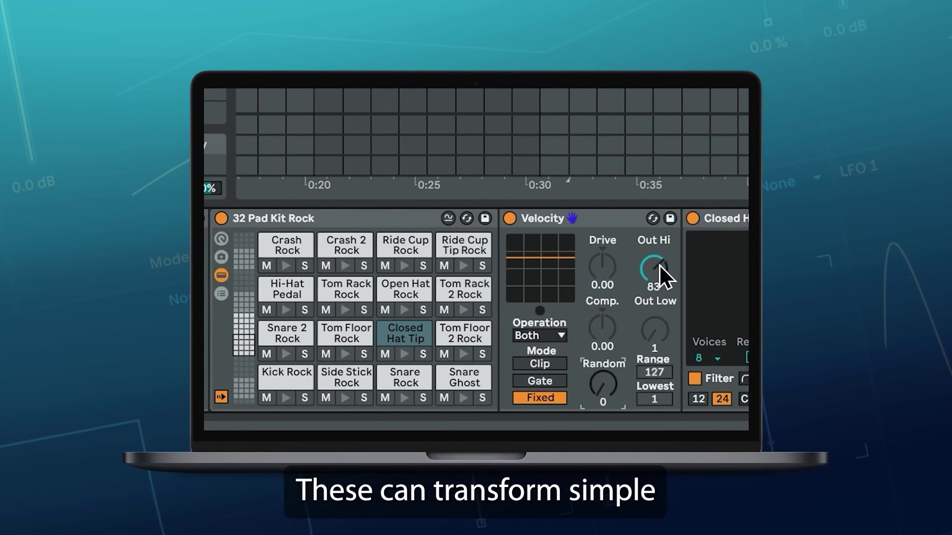
Drag the Velocity device's Out Hi down from 83 to 14 on the 32 Pad Kit Rock.
{"action": "mouse_move", "coordinate": [659, 265]}
{"action": "left_mouse_down"}
{"action": "mouse_move", "coordinate": [659, 317]}
{"action": "mouse_move", "coordinate": [660, 258]}
{"action": "left_mouse_up"}
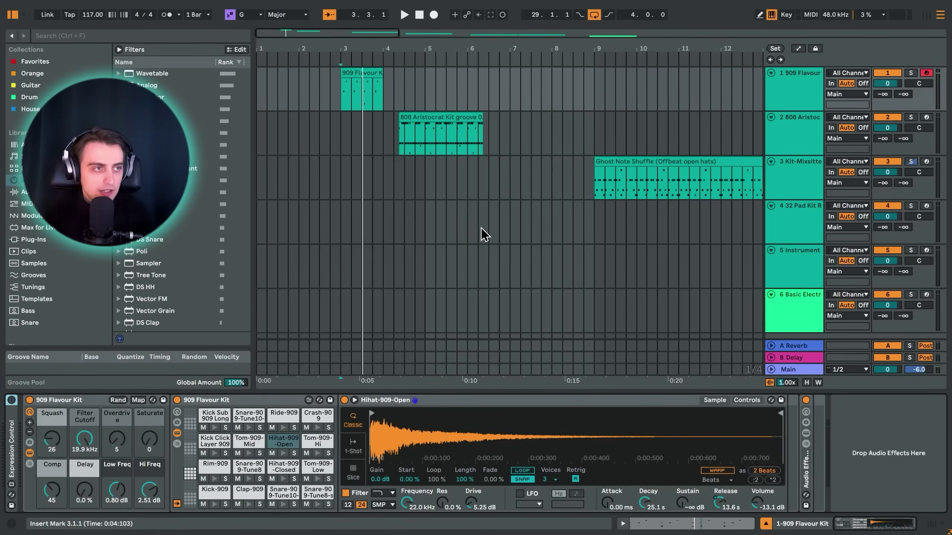
Select 3.1.1–4.1.1 on the 909 Flavour Kit groove clip, play it, then return to its devices.
{"action": "left_click_drag", "start_coordinate": [353, 47], "coordinate": [352, 90]}
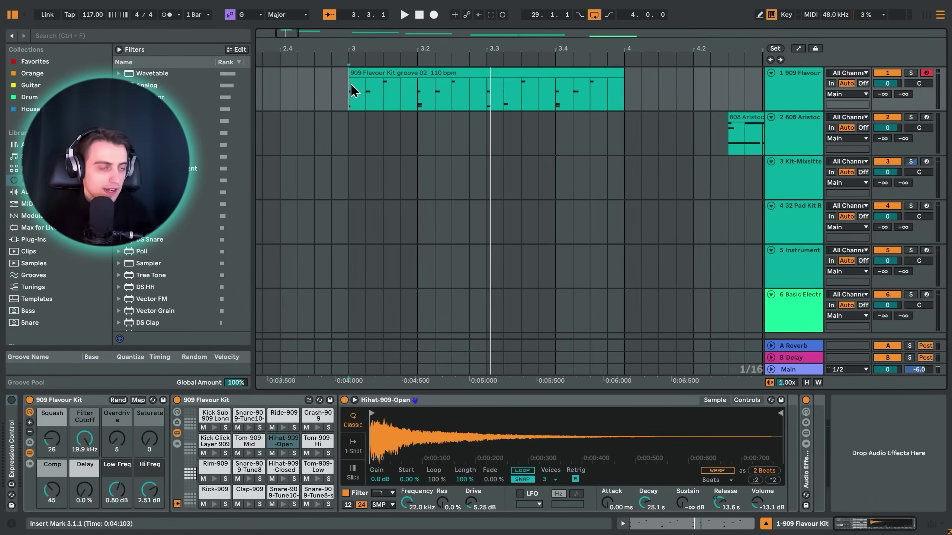
{"action": "left_click", "coordinate": [623, 103], "text": "shift"}
{"action": "key", "text": "space"}
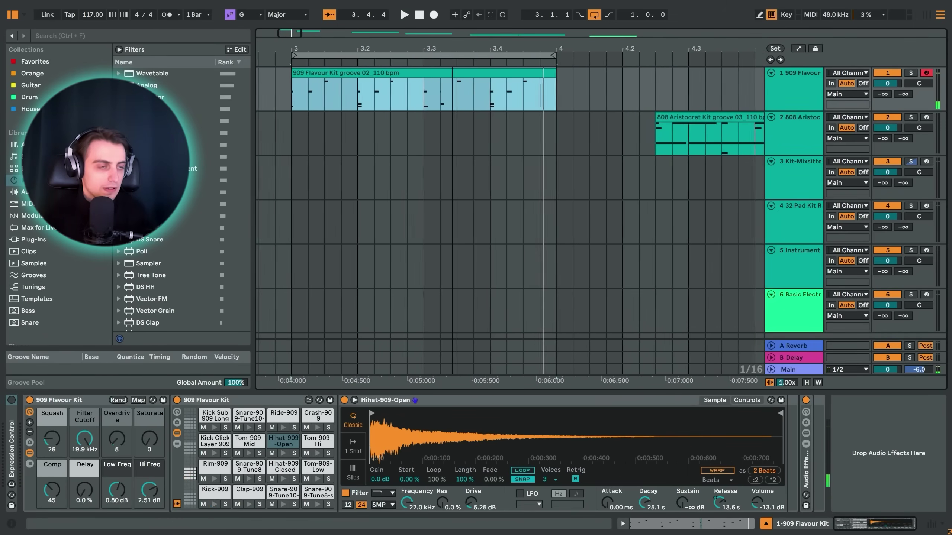
{"action": "double_click", "coordinate": [452, 72]}
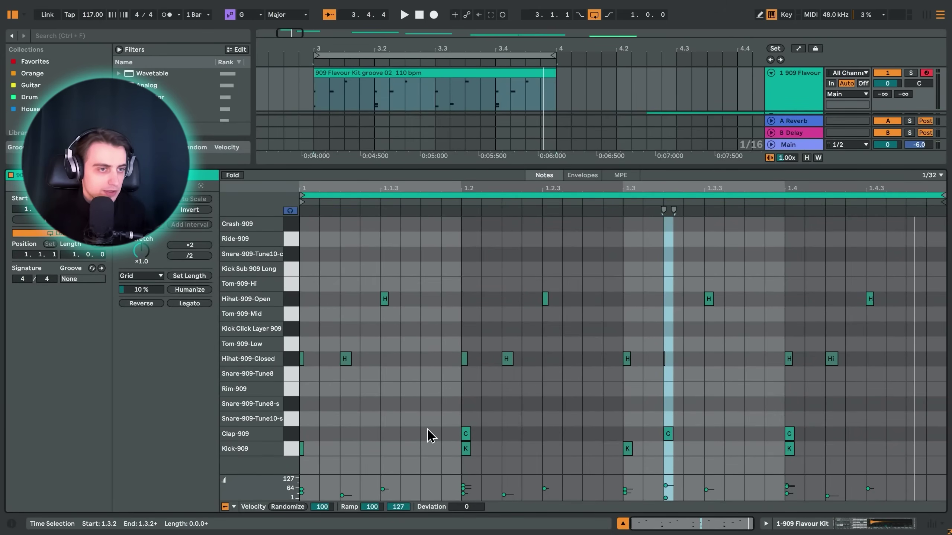
{"action": "key", "text": "shift+Tab"}
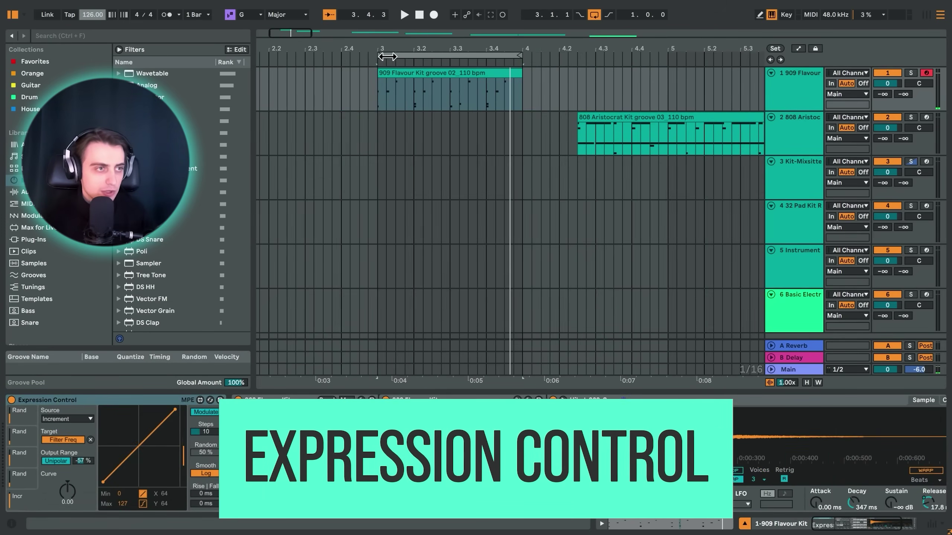
Check that the 909 kit's Expression Control drives Ve Decay from a Random source.
{"action": "left_click", "coordinate": [403, 49]}
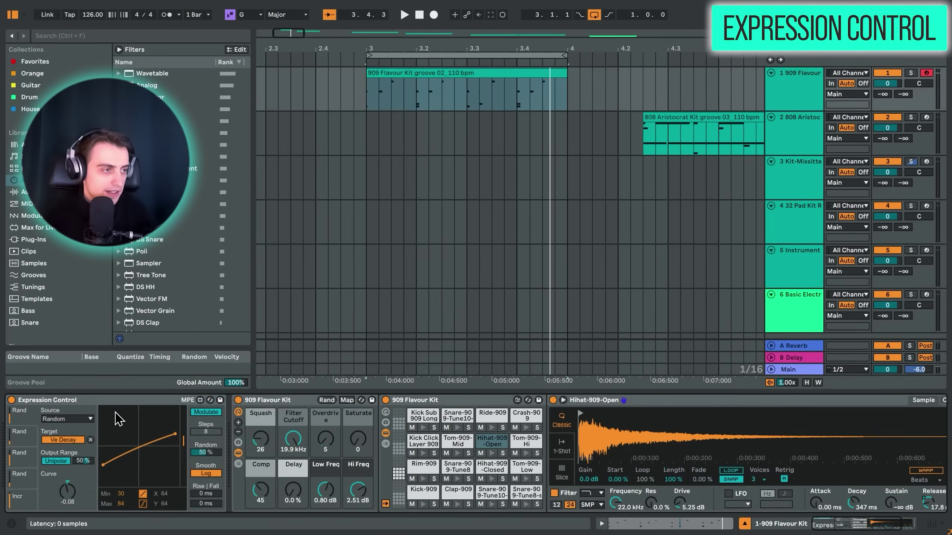
{"action": "left_click", "coordinate": [66, 419]}
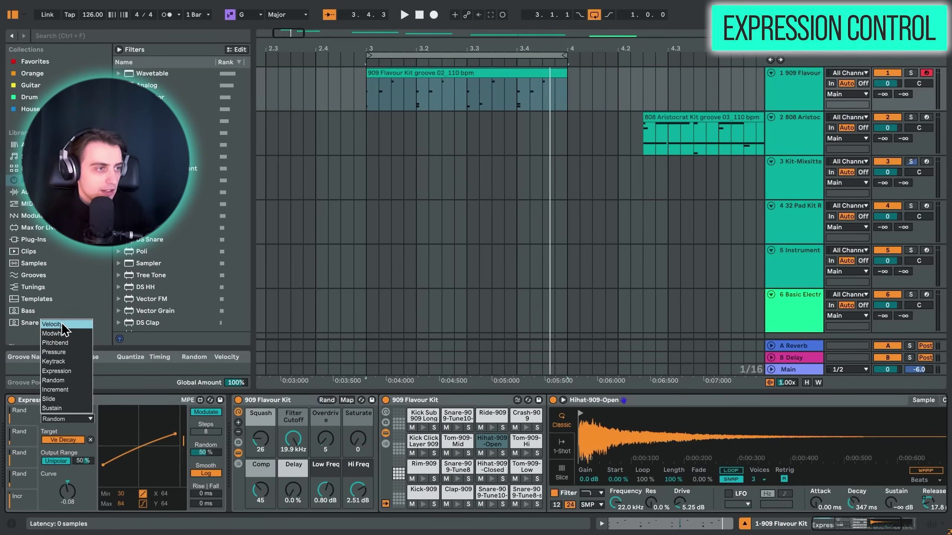
{"action": "left_click", "coordinate": [398, 175]}
{"action": "left_click", "coordinate": [398, 90]}
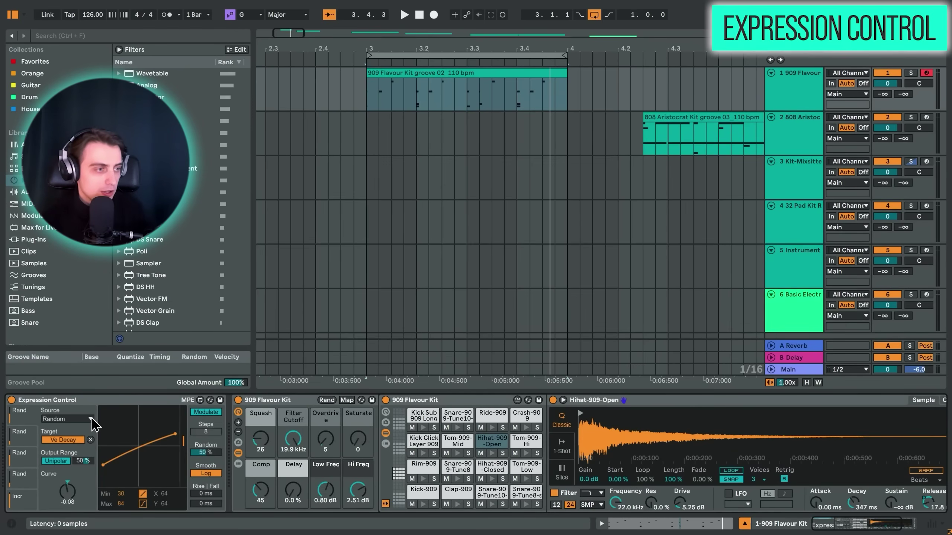
{"action": "left_click", "coordinate": [89, 419]}
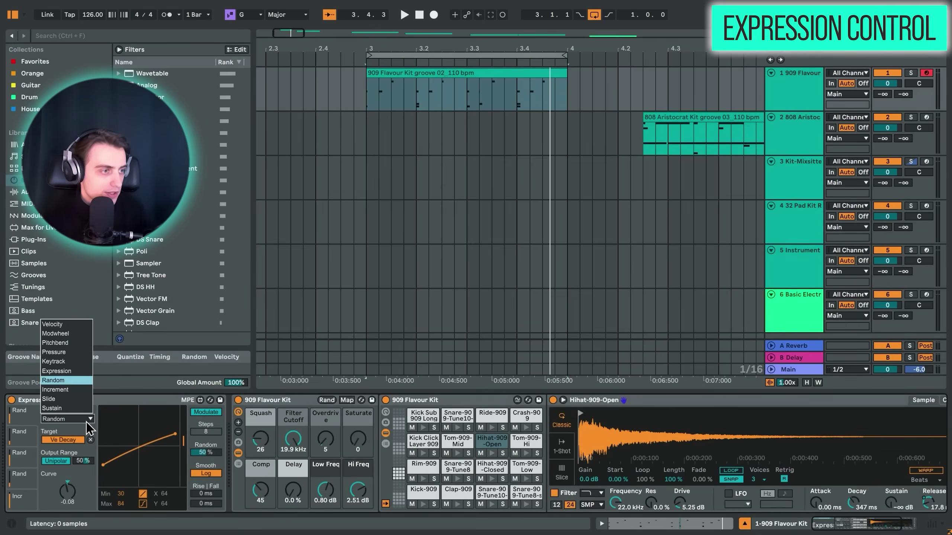
{"action": "left_click", "coordinate": [83, 420]}
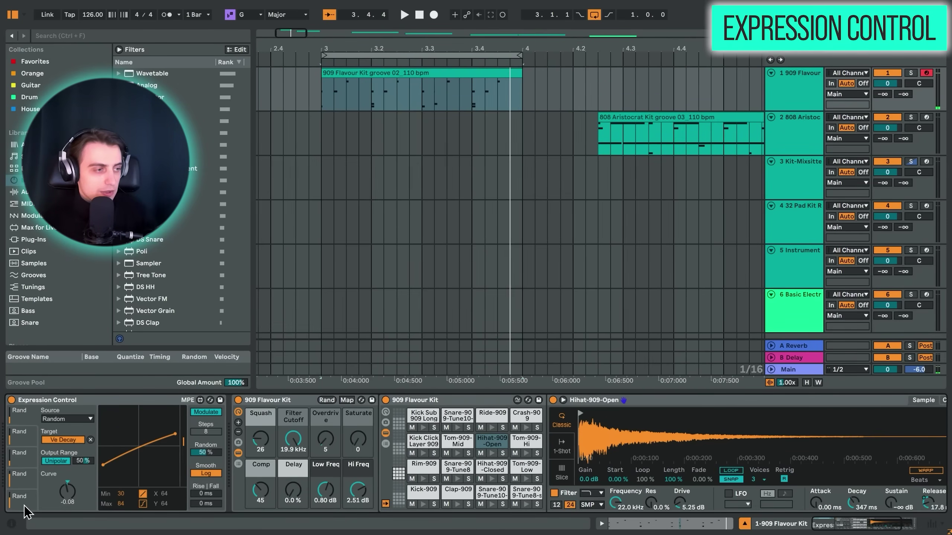
Solo the Hihat-909-Closed pad and map an empty Expression Control row to its Filter Res.
{"action": "left_click", "coordinate": [20, 414]}
{"action": "left_click", "coordinate": [20, 435]}
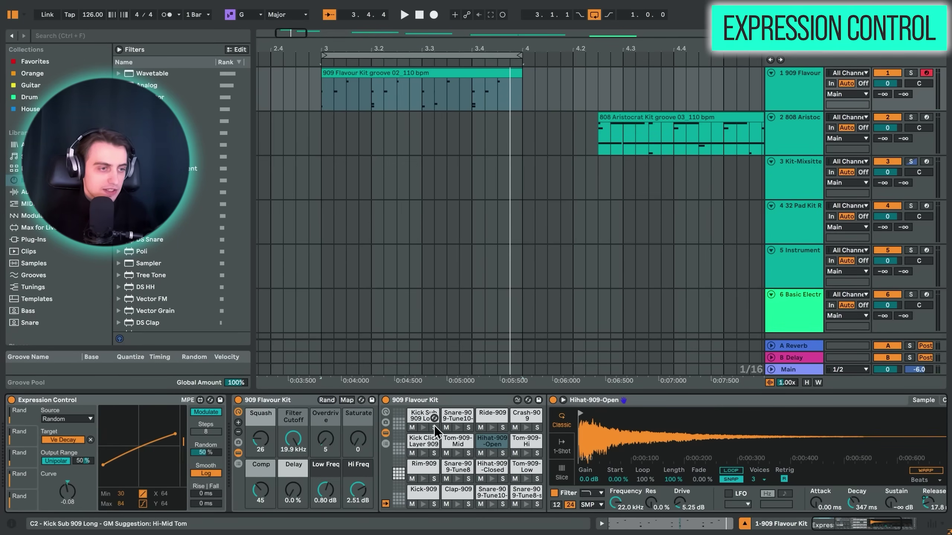
{"action": "left_click", "coordinate": [503, 481]}
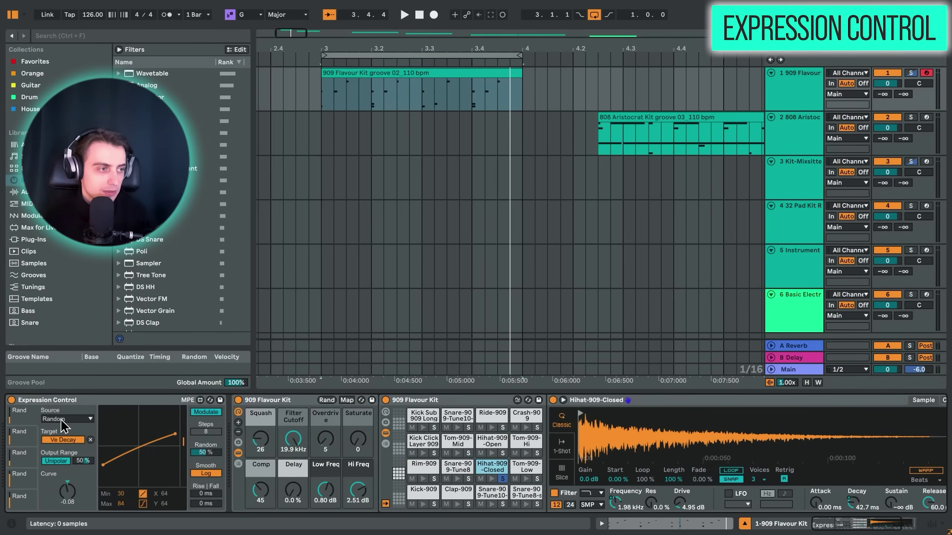
{"action": "left_click", "coordinate": [828, 528]}
{"action": "left_click", "coordinate": [819, 525]}
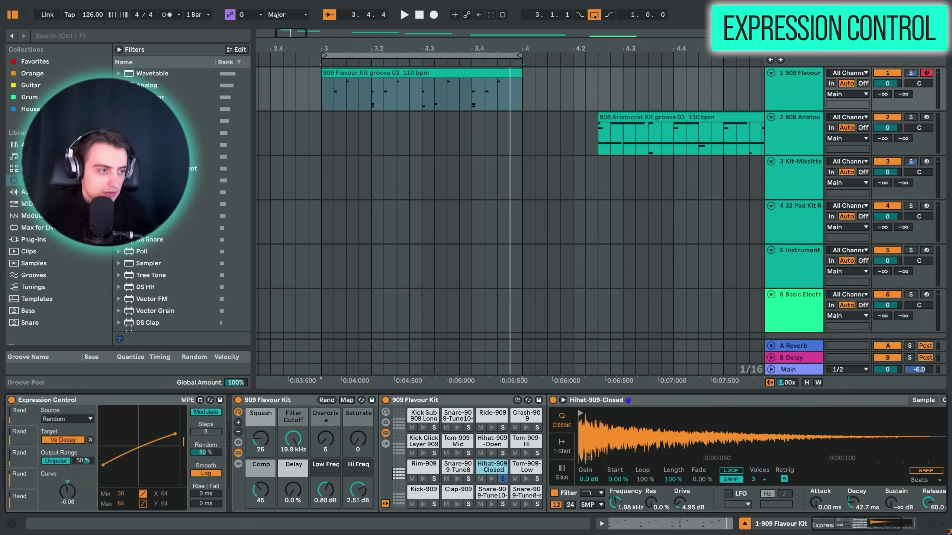
{"action": "left_click", "coordinate": [19, 483]}
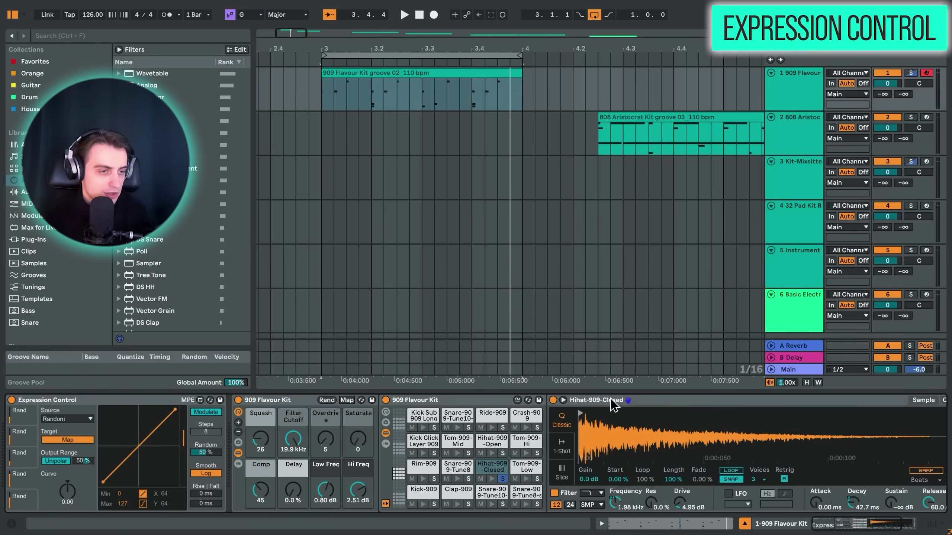
{"action": "left_click", "coordinate": [650, 504]}
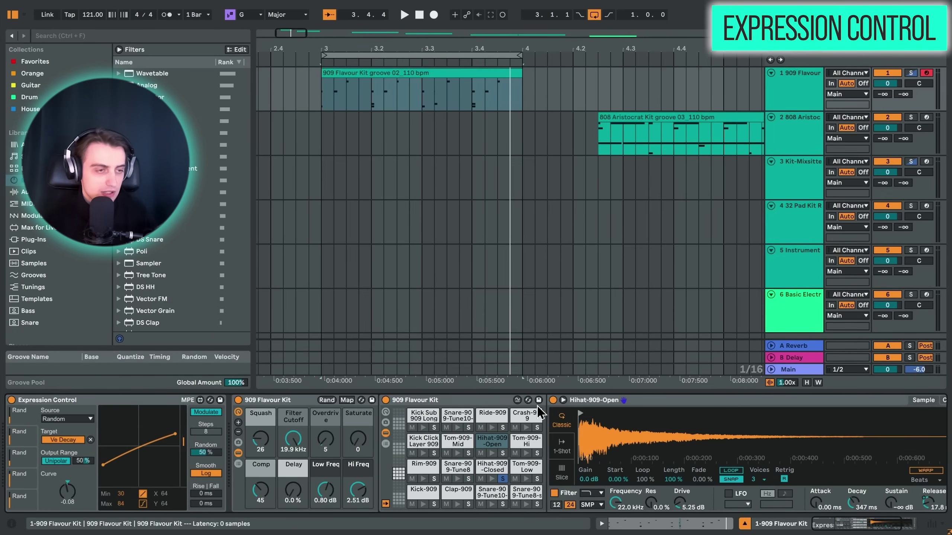
Play the 909 groove with both hi-hat pads soloed, then unsolo the Hihat-909-Open pad.
{"action": "key", "text": "space"}
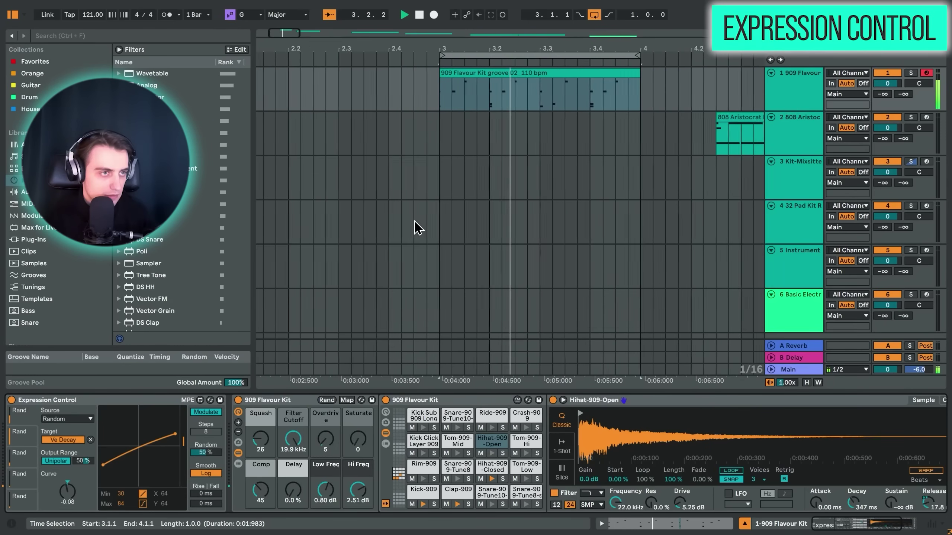
{"action": "left_click", "coordinate": [503, 453]}
{"action": "left_click", "coordinate": [503, 479]}
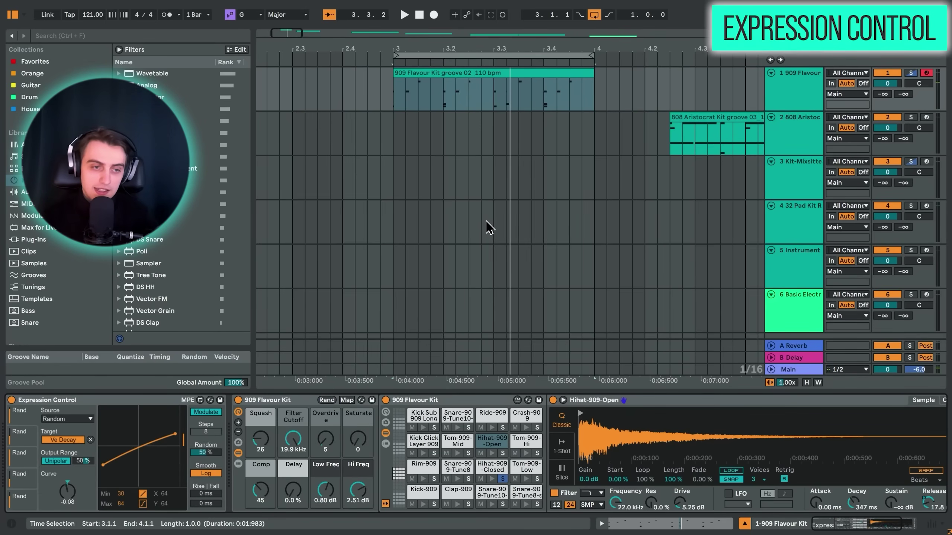
{"action": "left_click", "coordinate": [503, 453]}
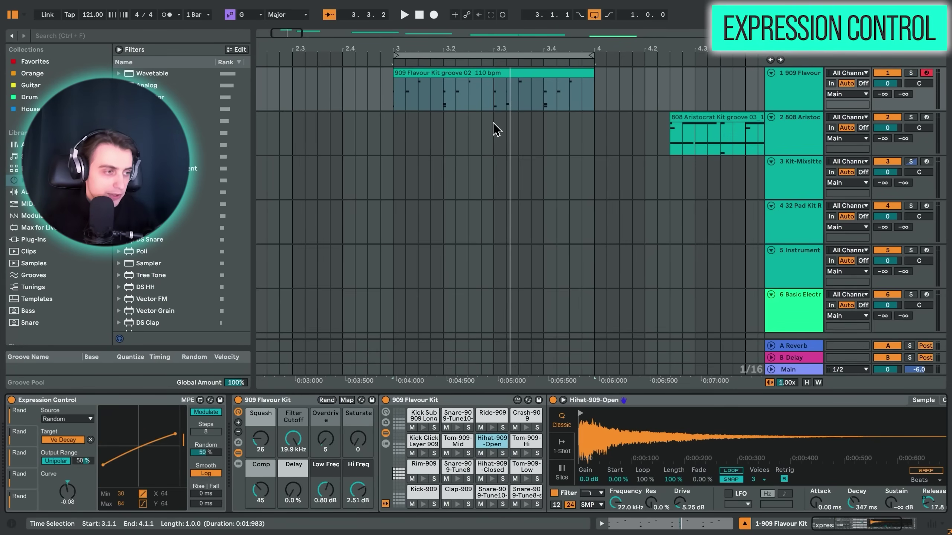
Set the Ve Decay modulation curve to Min 33 and Max 104.
{"action": "left_click_drag", "start_coordinate": [102, 466], "coordinate": [98, 467]}
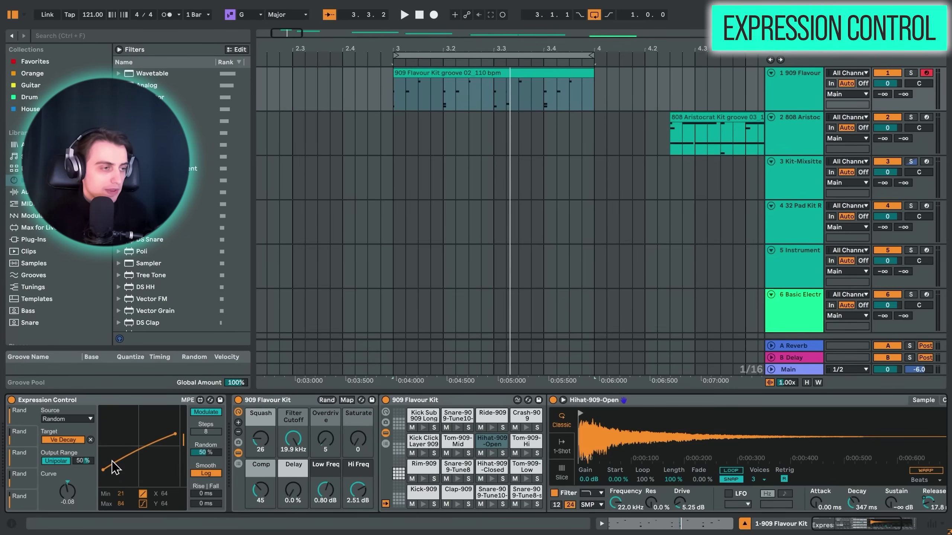
{"action": "left_click_drag", "start_coordinate": [102, 469], "coordinate": [103, 467]}
{"action": "left_click_drag", "start_coordinate": [184, 445], "coordinate": [183, 441]}
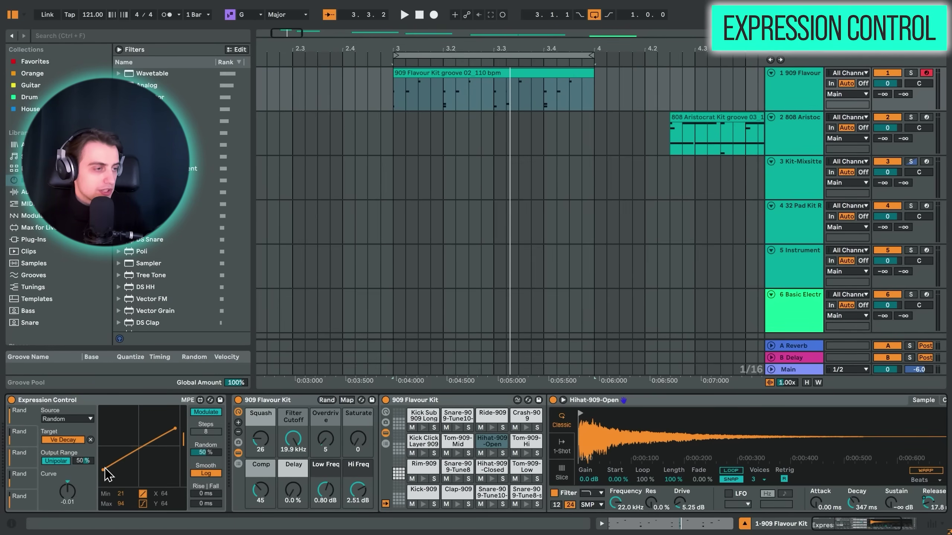
{"action": "left_click_drag", "start_coordinate": [106, 470], "coordinate": [102, 464]}
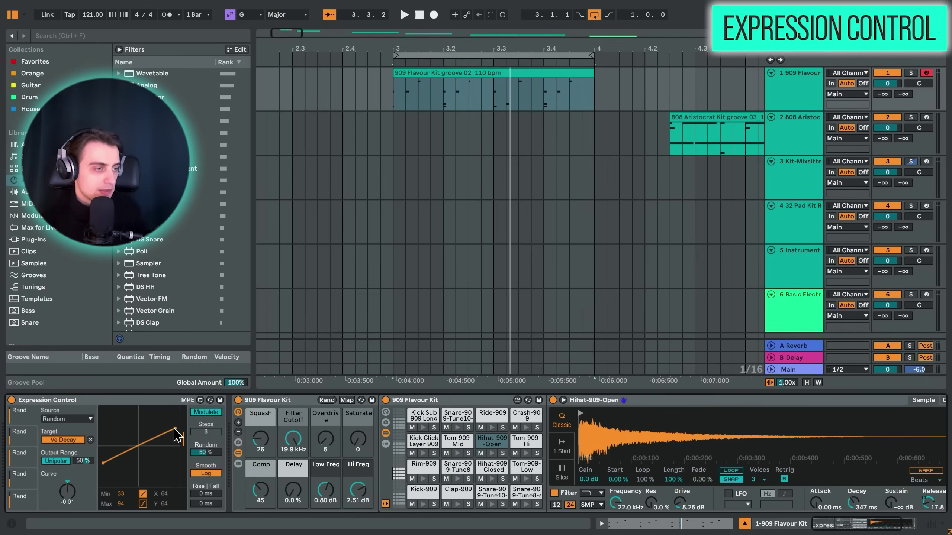
{"action": "left_click_drag", "start_coordinate": [175, 429], "coordinate": [175, 423]}
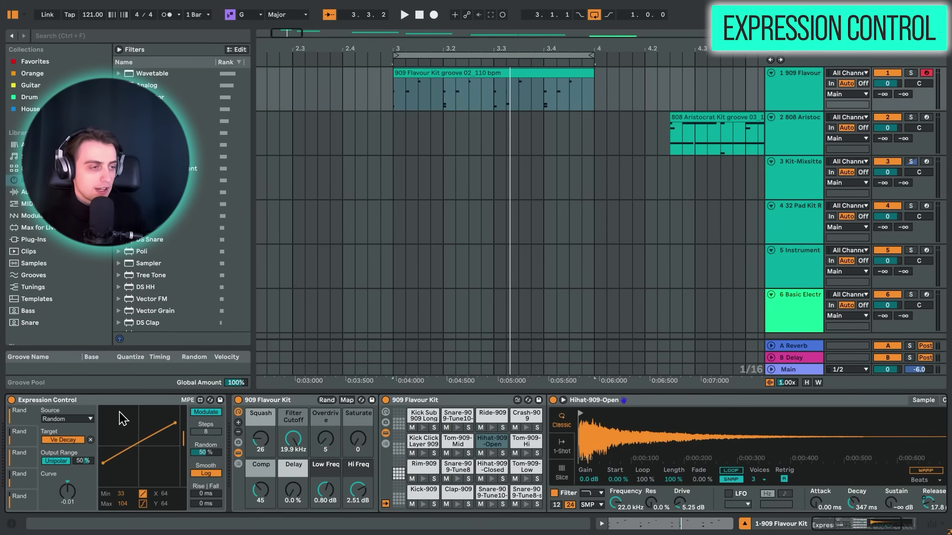
Select an unmapped Expression Control row and confirm its source stays Random.
{"action": "left_click", "coordinate": [29, 480]}
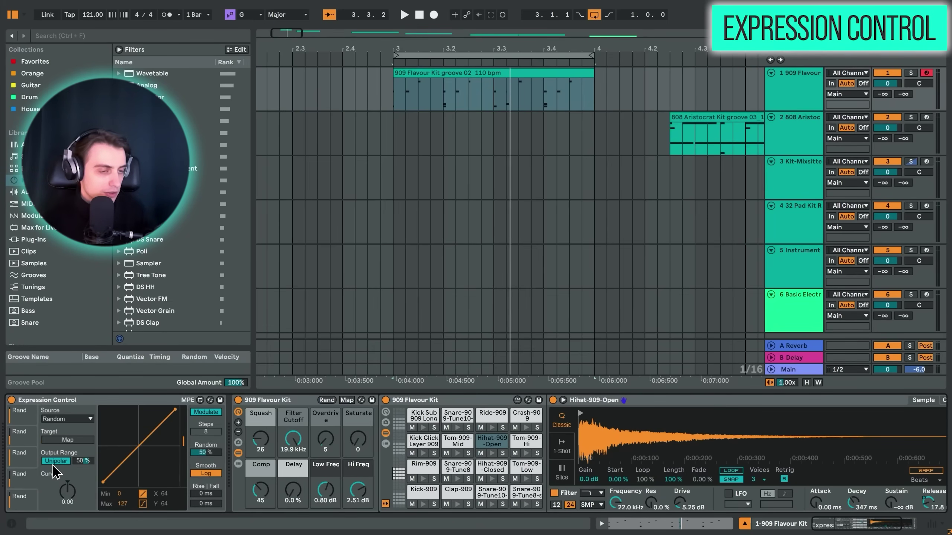
{"action": "left_click", "coordinate": [49, 419]}
{"action": "left_click", "coordinate": [48, 419]}
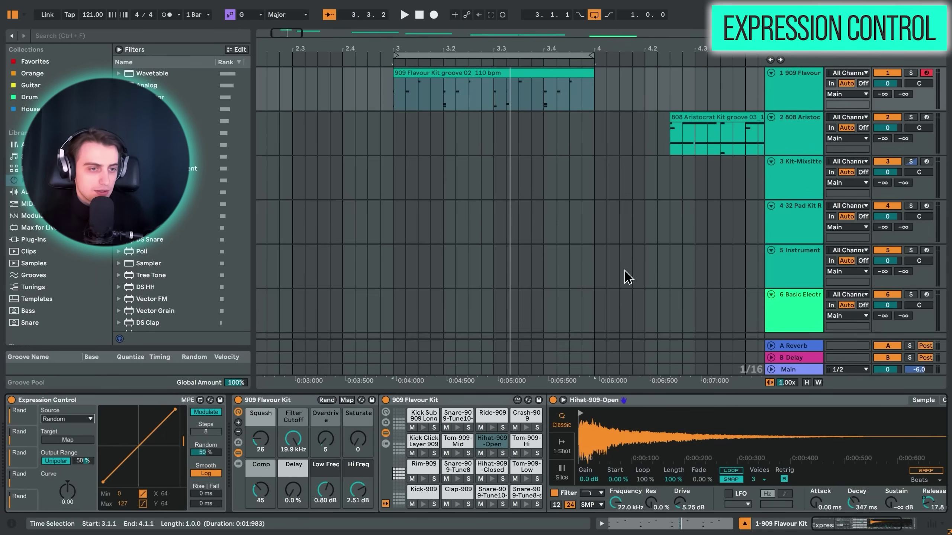
Inspect the 909 clip's notes and select the closed hi-hat note at 1.1.3.
{"action": "double_click", "coordinate": [471, 77]}
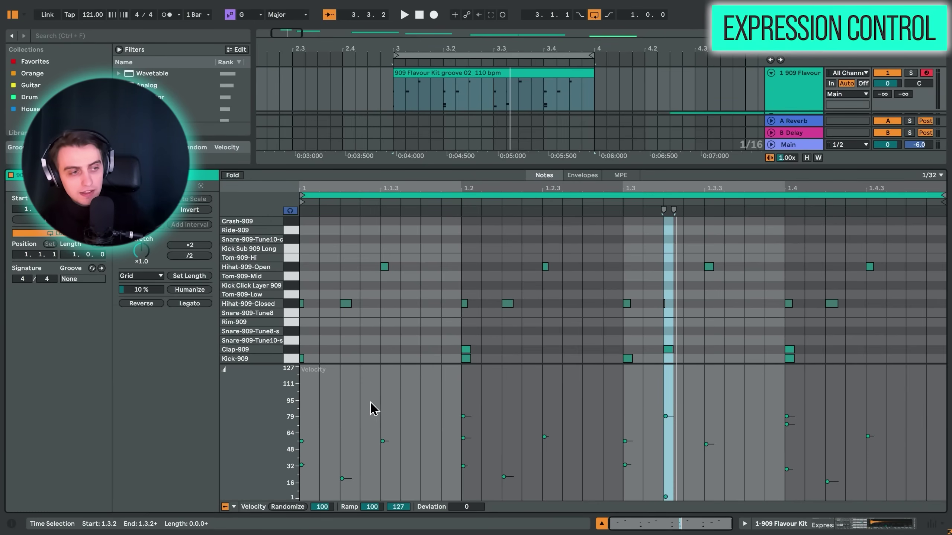
{"action": "left_click", "coordinate": [343, 479]}
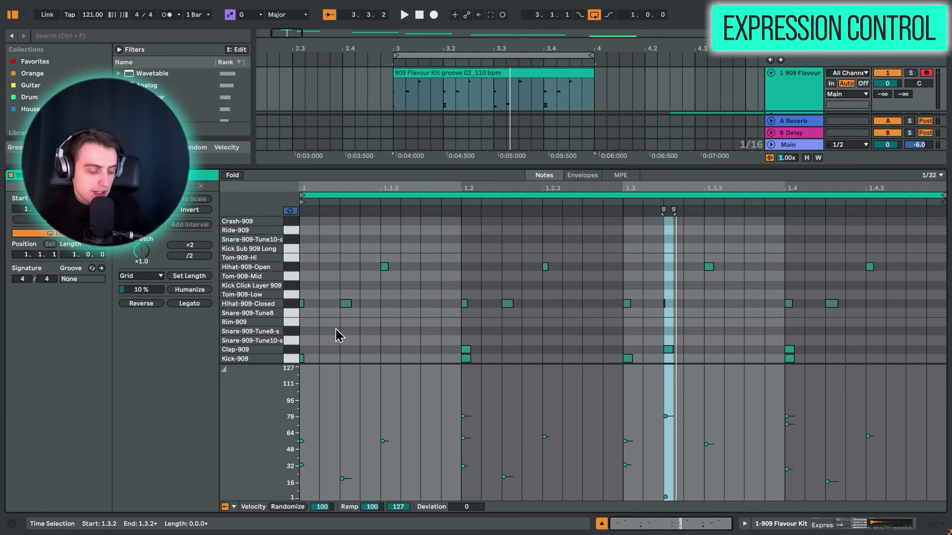
{"action": "key", "text": "shift+Tab"}
Check the sampler's Controls and Sample views, then scroll the chain to Expression Control.
{"action": "left_click", "coordinate": [839, 529]}
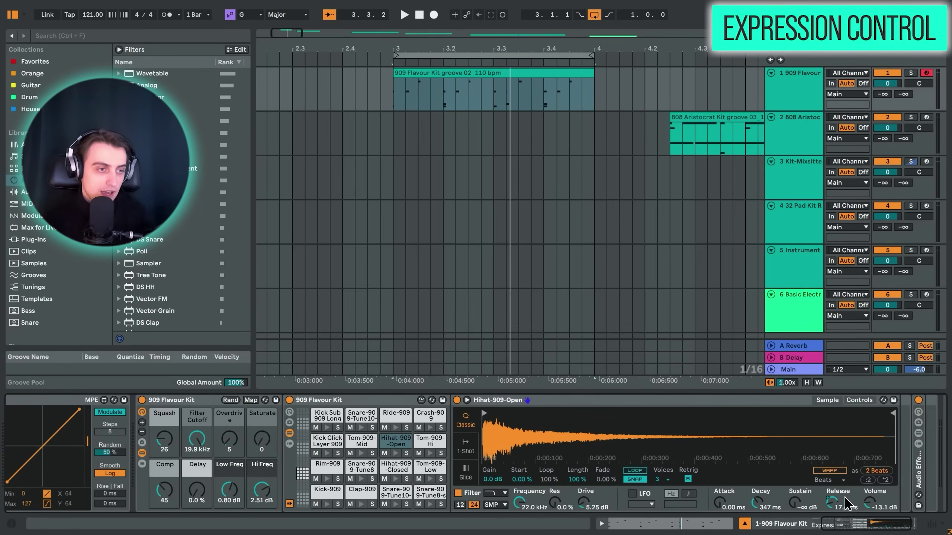
{"action": "left_click", "coordinate": [860, 402]}
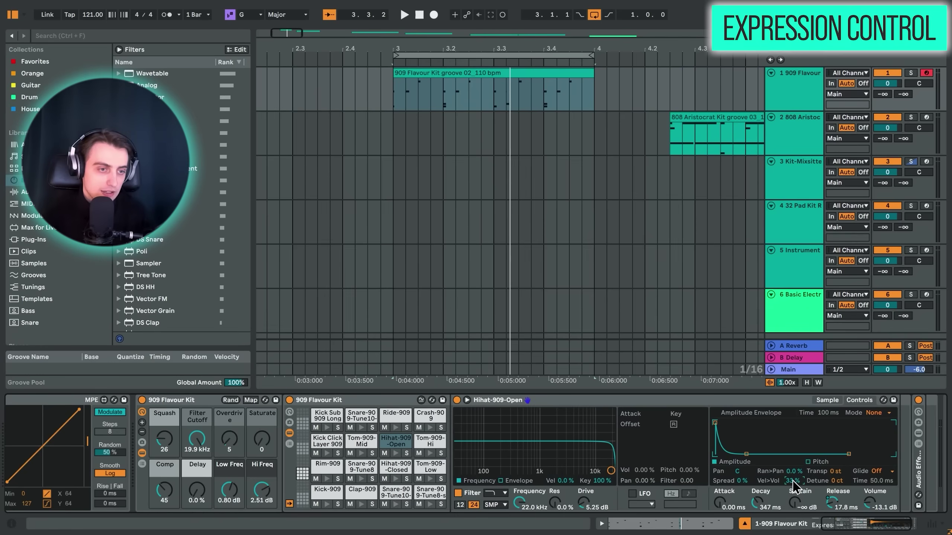
{"action": "left_click", "coordinate": [827, 400]}
{"action": "left_click", "coordinate": [858, 527]}
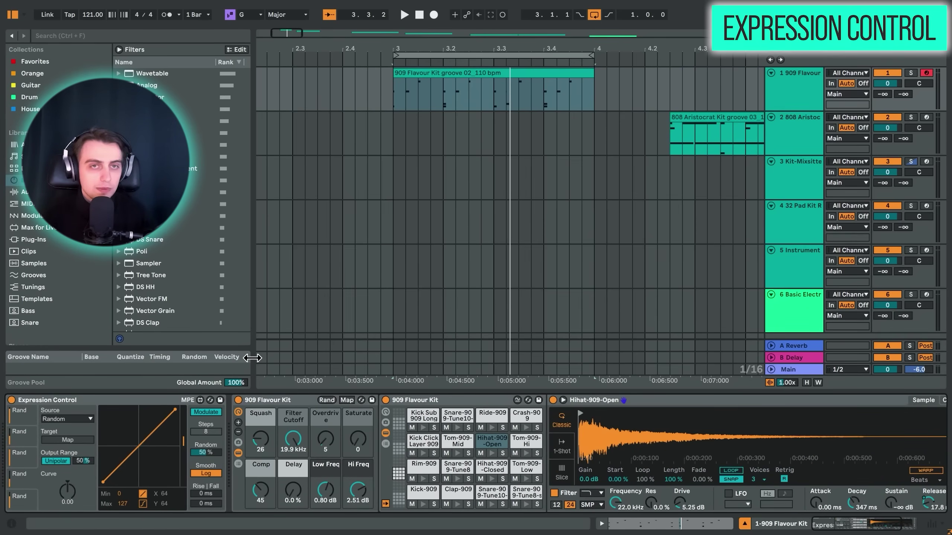
Play the 808 Aristocrat groove clip looped over its two bars.
{"action": "left_click", "coordinate": [676, 146]}
{"action": "scroll", "coordinate": [555, 92], "scroll_direction": "right", "scroll_amount": 5}
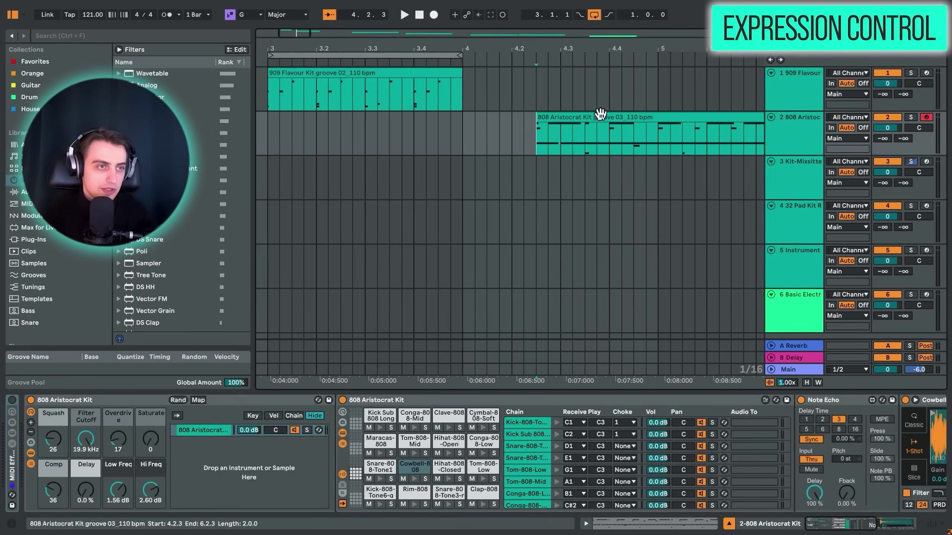
{"action": "key", "text": "minus"}
{"action": "left_click", "coordinate": [601, 120]}
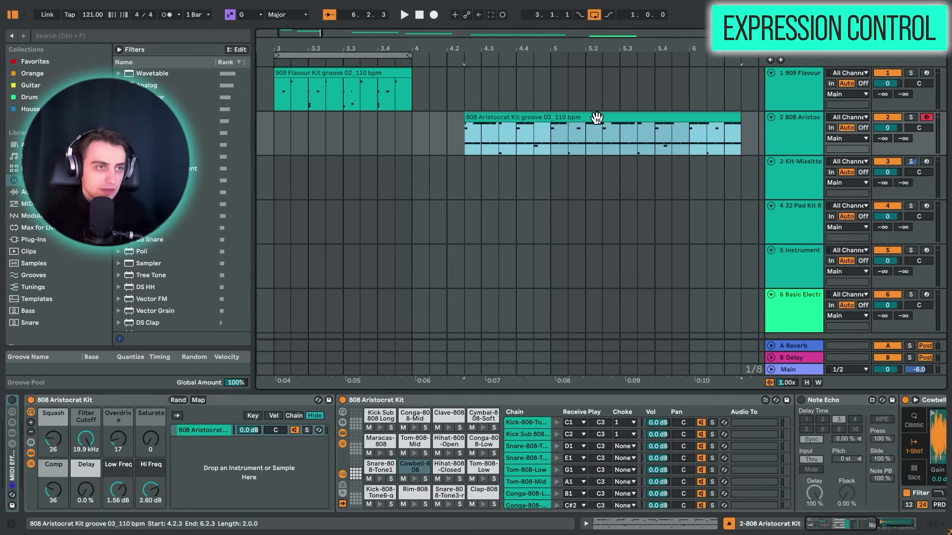
{"action": "key", "text": "space"}
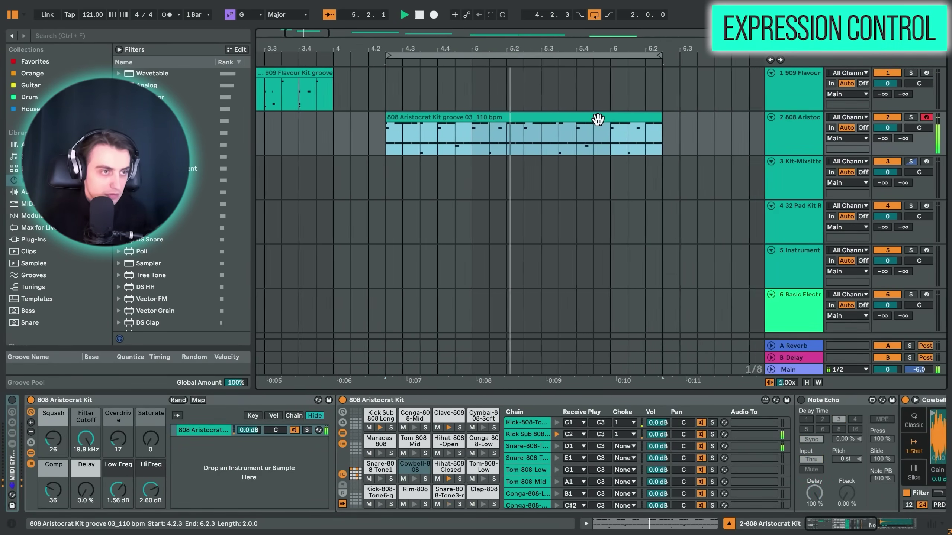
{"action": "key", "text": "ctrl+l"}
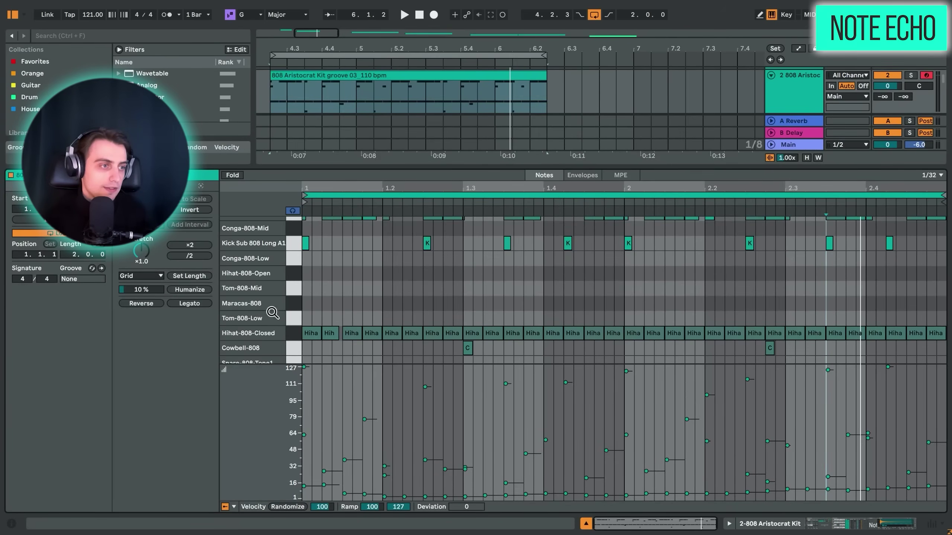
Select both Cowbell-808 notes in the 808 clip.
{"action": "scroll", "coordinate": [289, 276], "scroll_direction": "up", "scroll_amount": 2}
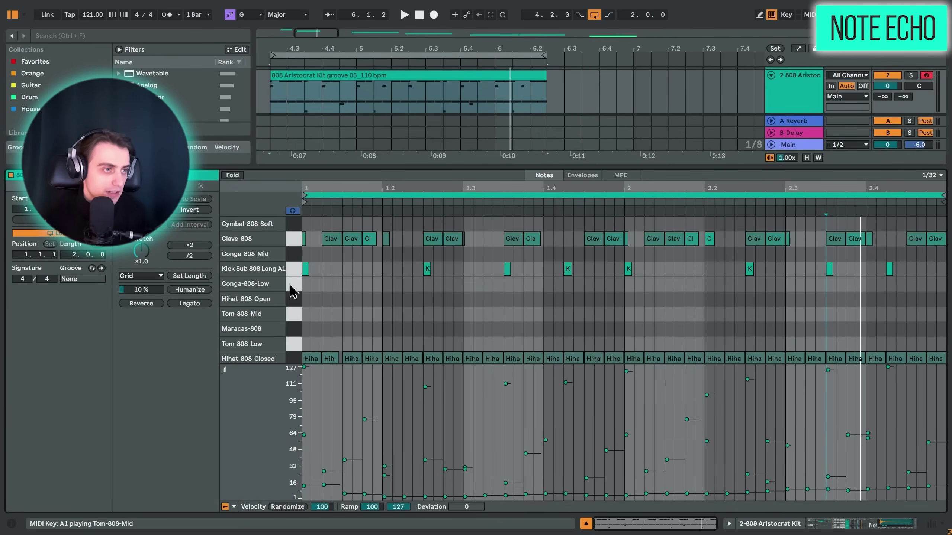
{"action": "scroll", "coordinate": [293, 277], "scroll_direction": "down", "scroll_amount": 3}
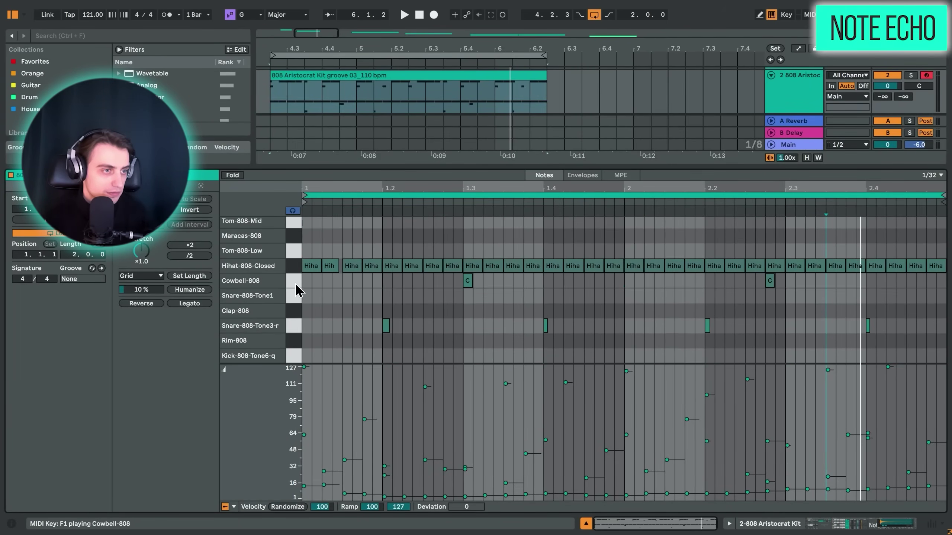
{"action": "left_click", "coordinate": [295, 282]}
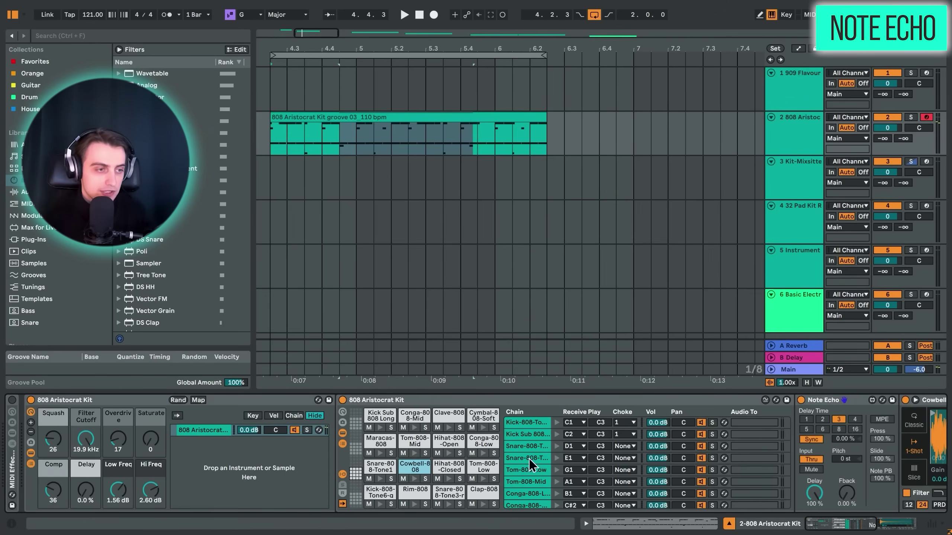
Audition the Cowbell-808 and play the looped 808 groove with Note Echo feedback at 33.9 %.
{"action": "left_click_drag", "start_coordinate": [847, 493], "coordinate": [847, 483]}
{"action": "left_click", "coordinate": [414, 478]}
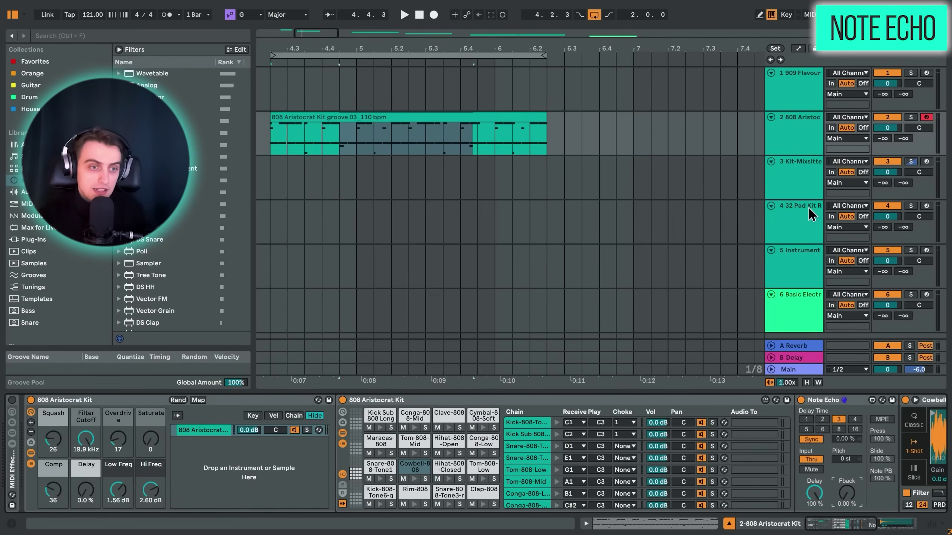
{"action": "left_click", "coordinate": [366, 148]}
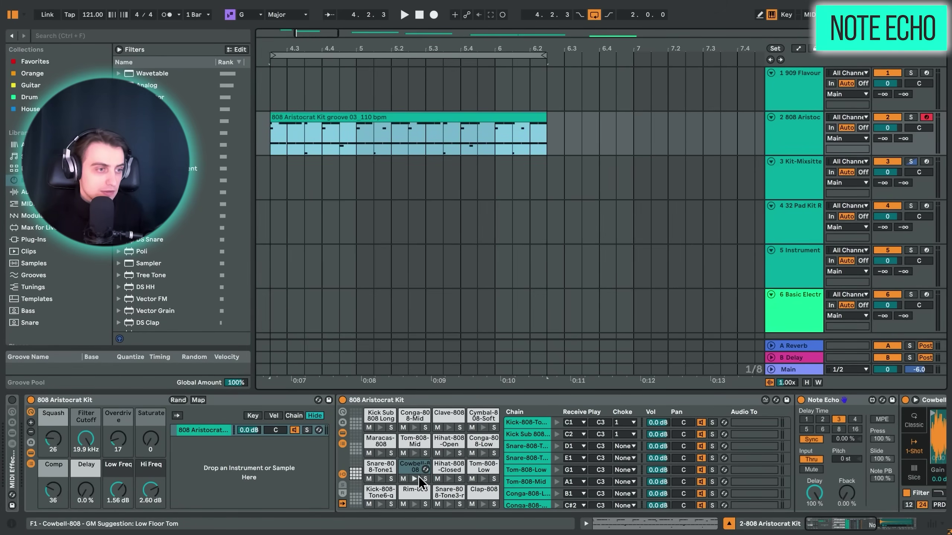
{"action": "key", "text": "space"}
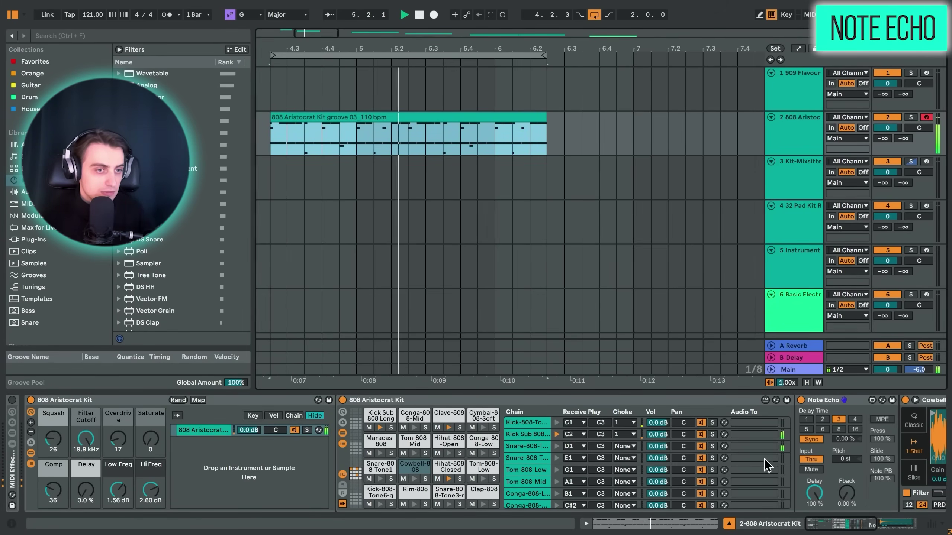
{"action": "left_click", "coordinate": [846, 492]}
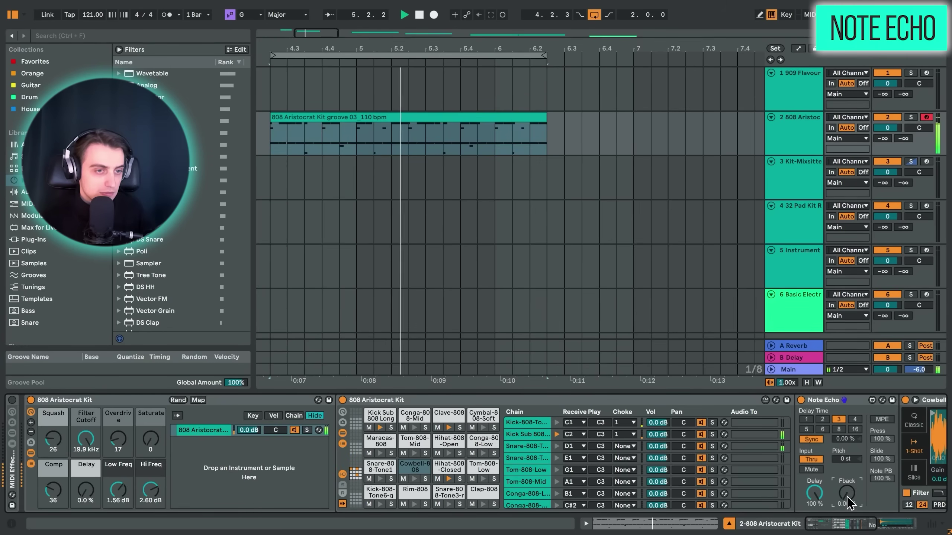
{"action": "mouse_move", "coordinate": [847, 502]}
{"action": "left_mouse_down"}
{"action": "mouse_move", "coordinate": [837, 477]}
{"action": "mouse_move", "coordinate": [848, 517]}
{"action": "left_mouse_up"}
Switch Note Echo from Sync to Time, with a 33.0 ms delay and 0 % feedback.
{"action": "left_click", "coordinate": [811, 439]}
{"action": "mouse_move", "coordinate": [846, 439]}
{"action": "left_mouse_down"}
{"action": "mouse_move", "coordinate": [846, 450]}
{"action": "mouse_move", "coordinate": [846, 427]}
{"action": "left_mouse_up"}
{"action": "left_click_drag", "start_coordinate": [848, 494], "coordinate": [848, 517]}
{"action": "mouse_move", "coordinate": [846, 439]}
{"action": "left_mouse_down"}
{"action": "mouse_move", "coordinate": [846, 457]}
{"action": "mouse_move", "coordinate": [846, 431]}
{"action": "left_mouse_up"}
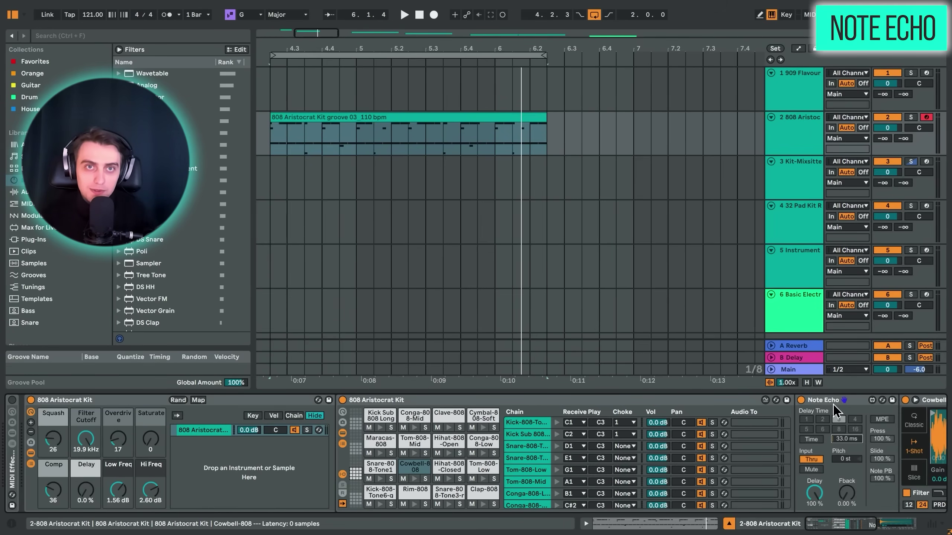
Zoom out to show every clip, step to the Triplet Hip Hop clip, and switch off Velocity.
{"action": "key", "text": "w"}
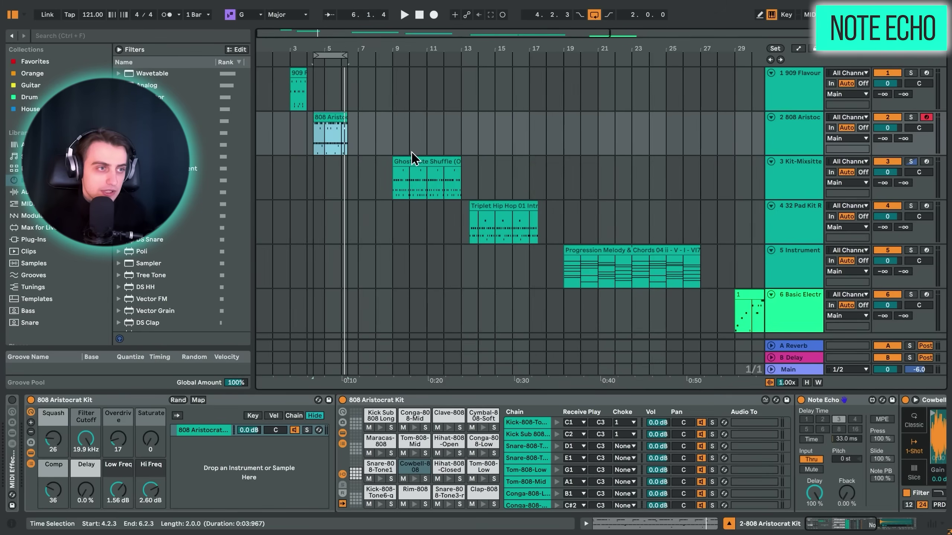
{"action": "left_click", "coordinate": [412, 158]}
{"action": "key", "text": "Down"}
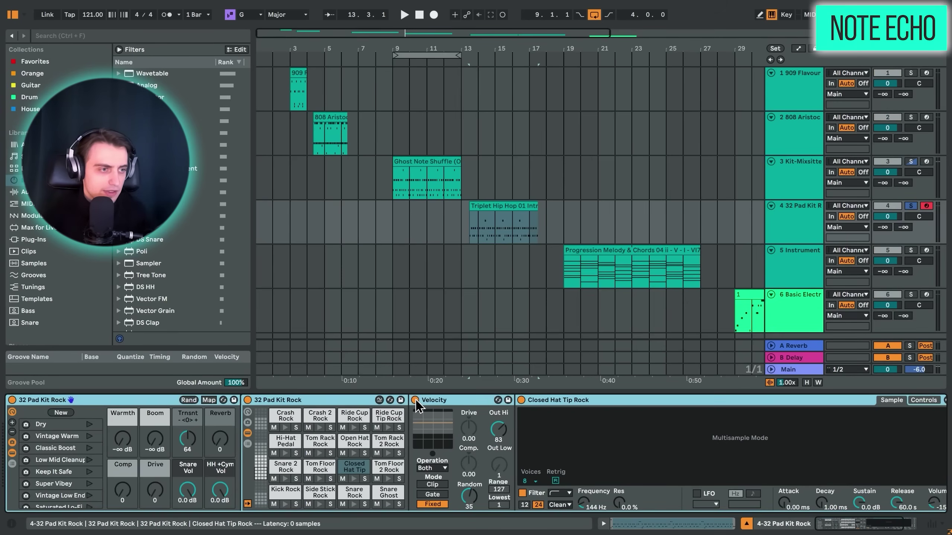
{"action": "left_click", "coordinate": [415, 400]}
Open the Triplet Hip Hop clip's notes and select all the Closed Hat Tip Rock hits.
{"action": "left_click", "coordinate": [502, 209]}
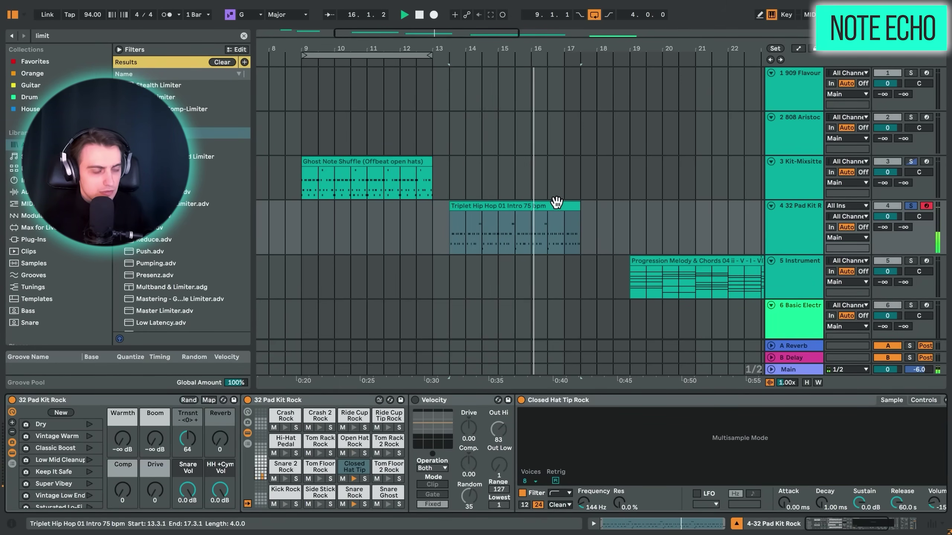
{"action": "double_click", "coordinate": [557, 202]}
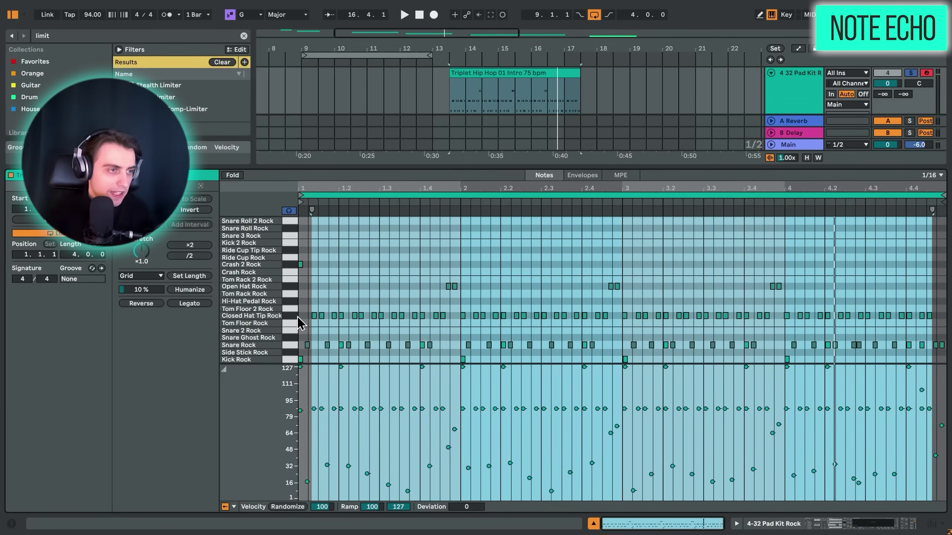
{"action": "left_click", "coordinate": [295, 317]}
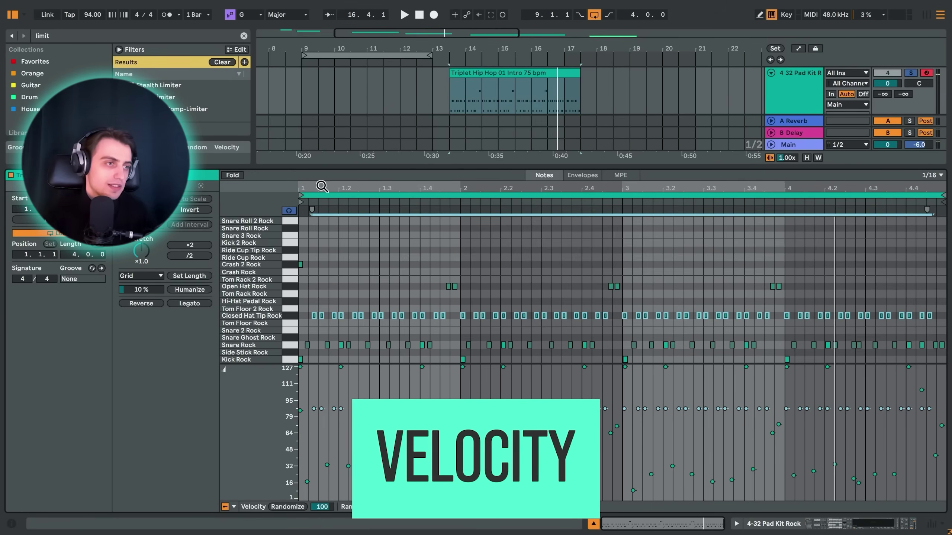
{"action": "left_click_drag", "start_coordinate": [322, 187], "coordinate": [323, 203]}
Show the drum track's devices, put Velocity in fixed mode with some randomness, and play.
{"action": "key", "text": "shift+Tab"}
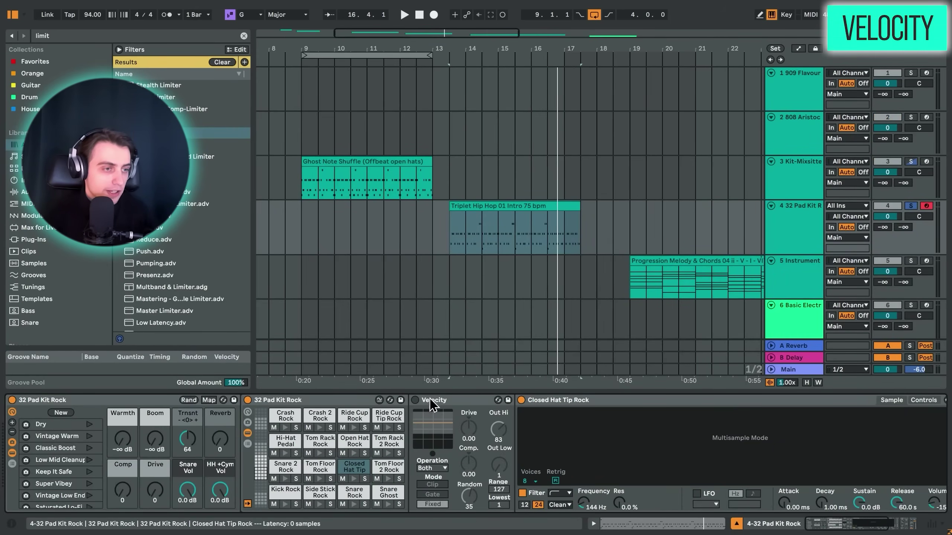
{"action": "left_click", "coordinate": [433, 404]}
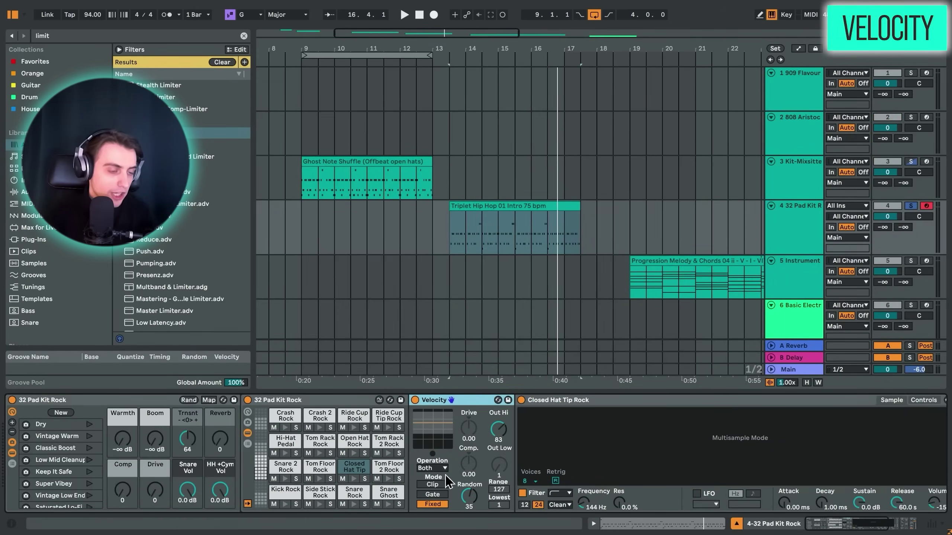
{"action": "left_click", "coordinate": [433, 505]}
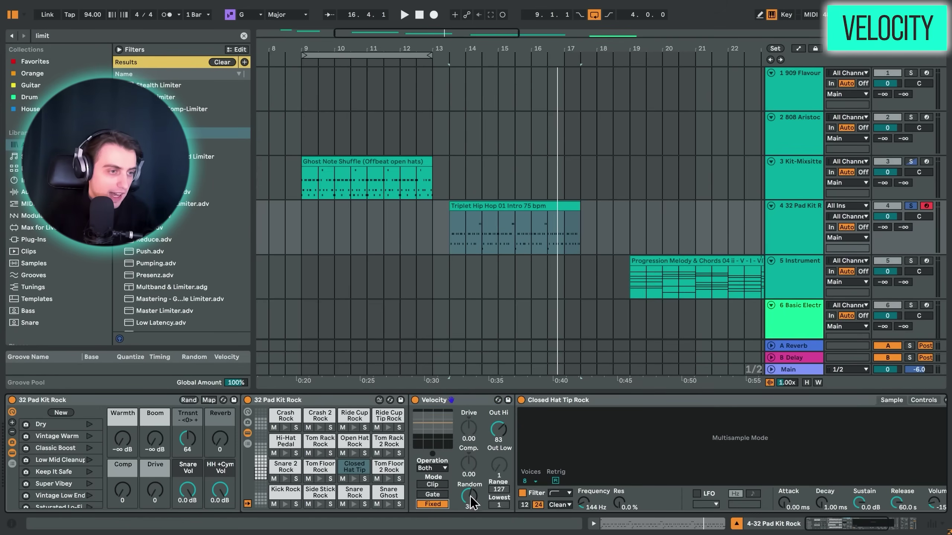
{"action": "left_click_drag", "start_coordinate": [470, 499], "coordinate": [470, 501]}
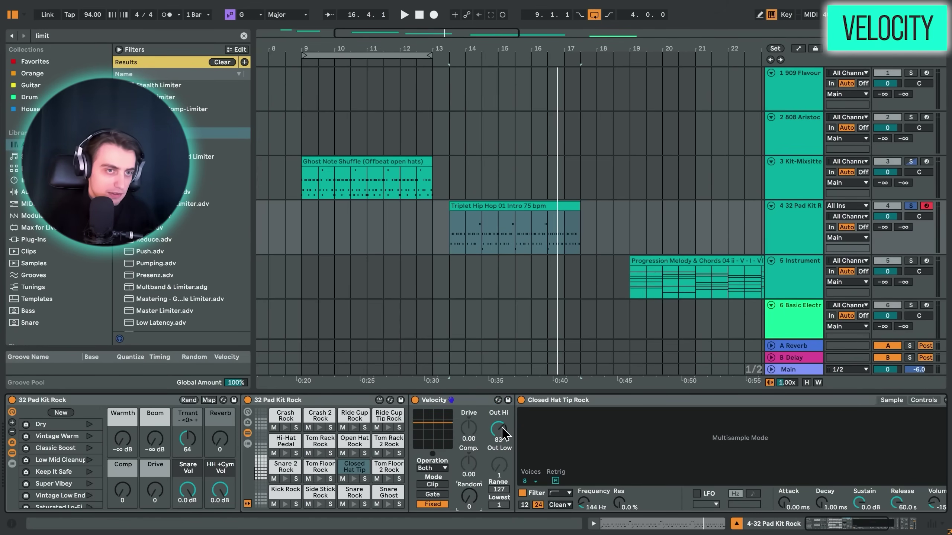
{"action": "key", "text": "space"}
Cap the Velocity output at 71, add more random variation, and play the drums.
{"action": "mouse_move", "coordinate": [502, 429]}
{"action": "left_mouse_down"}
{"action": "mouse_move", "coordinate": [502, 459]}
{"action": "mouse_move", "coordinate": [503, 419]}
{"action": "left_mouse_up"}
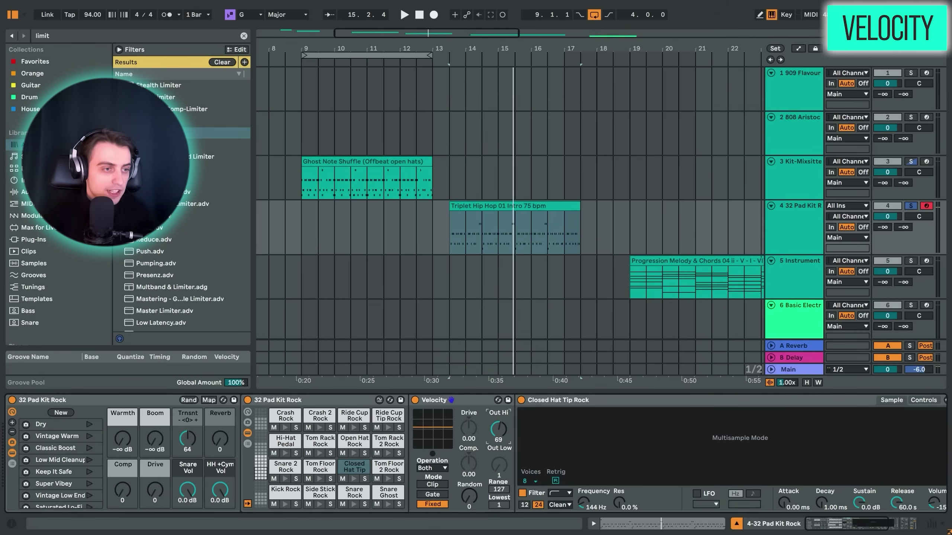
{"action": "left_click_drag", "start_coordinate": [498, 429], "coordinate": [498, 428]}
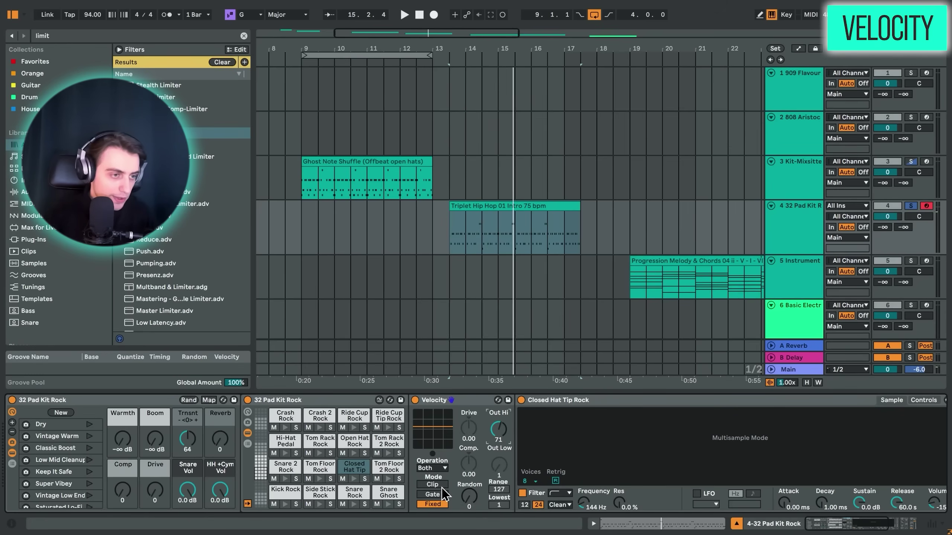
{"action": "mouse_move", "coordinate": [473, 511]}
{"action": "left_mouse_down"}
{"action": "mouse_move", "coordinate": [473, 487]}
{"action": "mouse_move", "coordinate": [470, 511]}
{"action": "left_mouse_up"}
{"action": "key", "text": "space"}
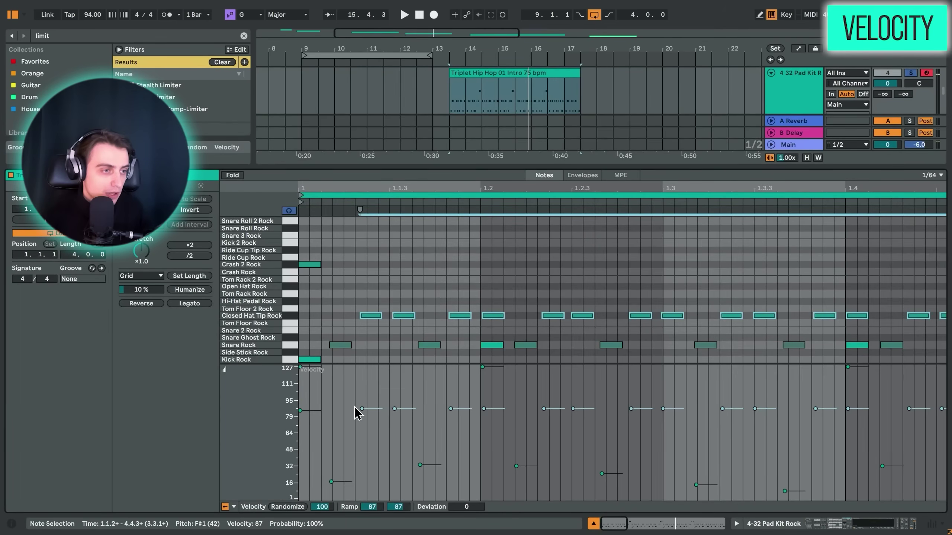
With the Closed Hat notes selected, set Velocity to Clip mode, raise Random, Out Hi 97, Out Low ~46.
{"action": "left_click", "coordinate": [344, 431]}
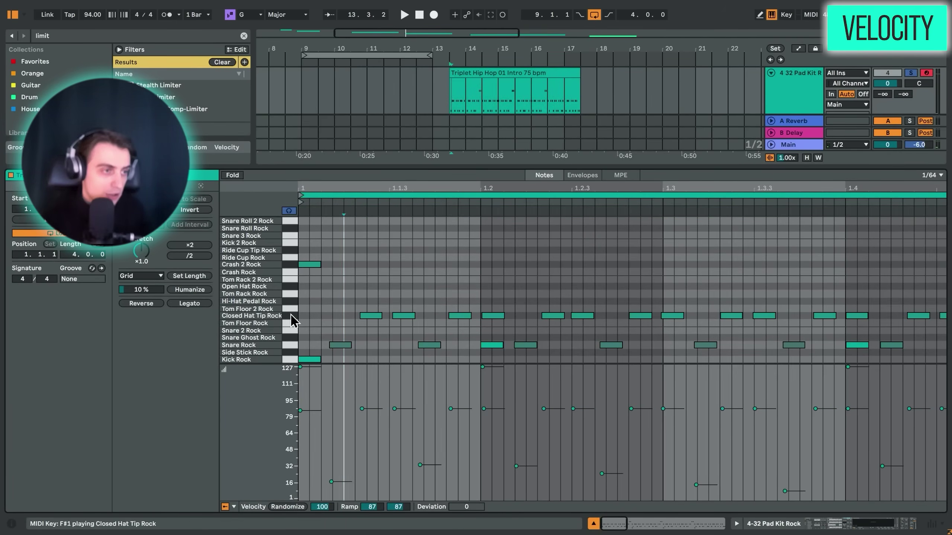
{"action": "left_click", "coordinate": [290, 315]}
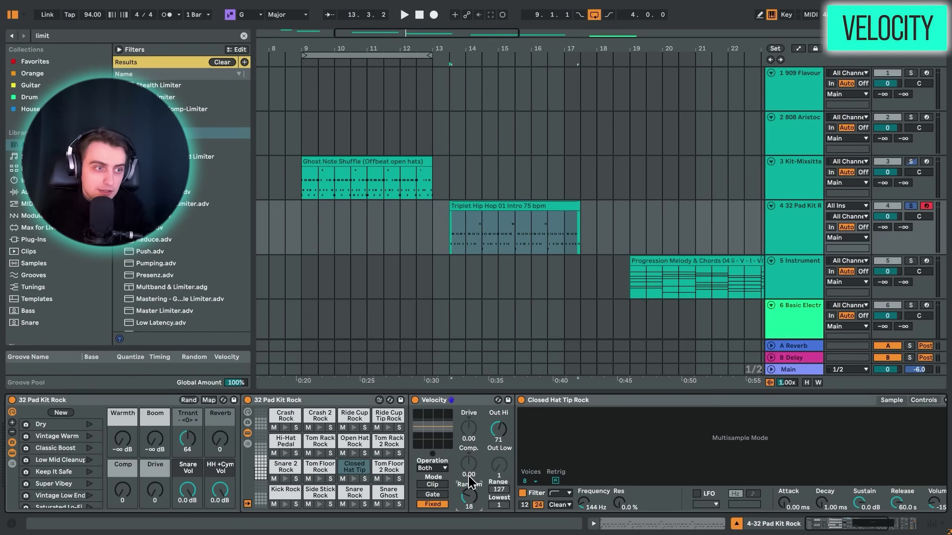
{"action": "left_click", "coordinate": [441, 485]}
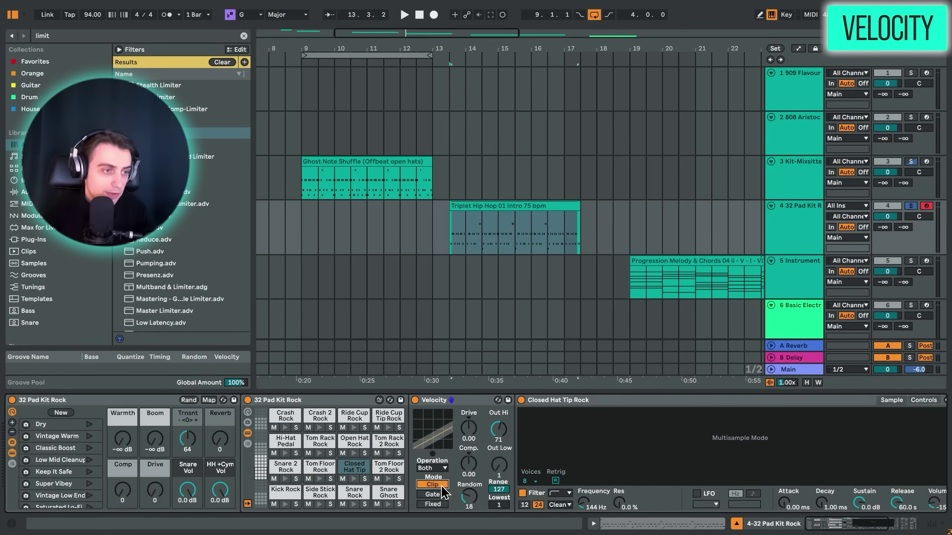
{"action": "left_click_drag", "start_coordinate": [468, 497], "coordinate": [470, 485]}
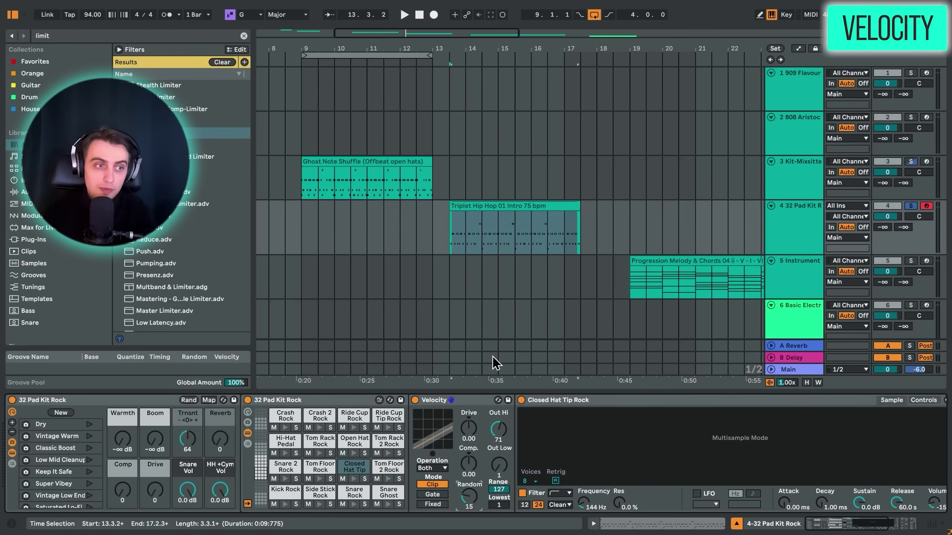
{"action": "left_click_drag", "start_coordinate": [498, 430], "coordinate": [498, 419]}
{"action": "left_click_drag", "start_coordinate": [506, 465], "coordinate": [506, 453]}
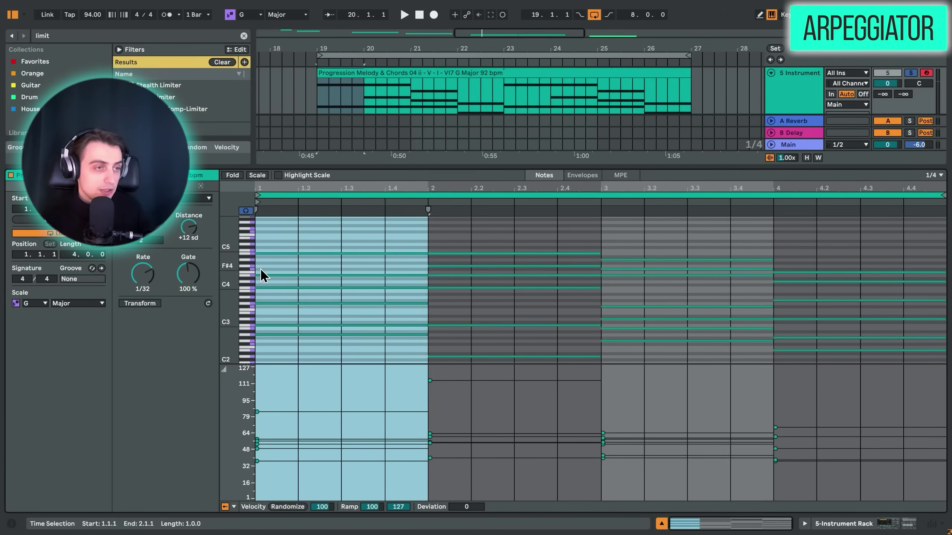
Arpeggiate the chords with Transform, play them back, then switch on the Arpeggiator device.
{"action": "left_click", "coordinate": [156, 304]}
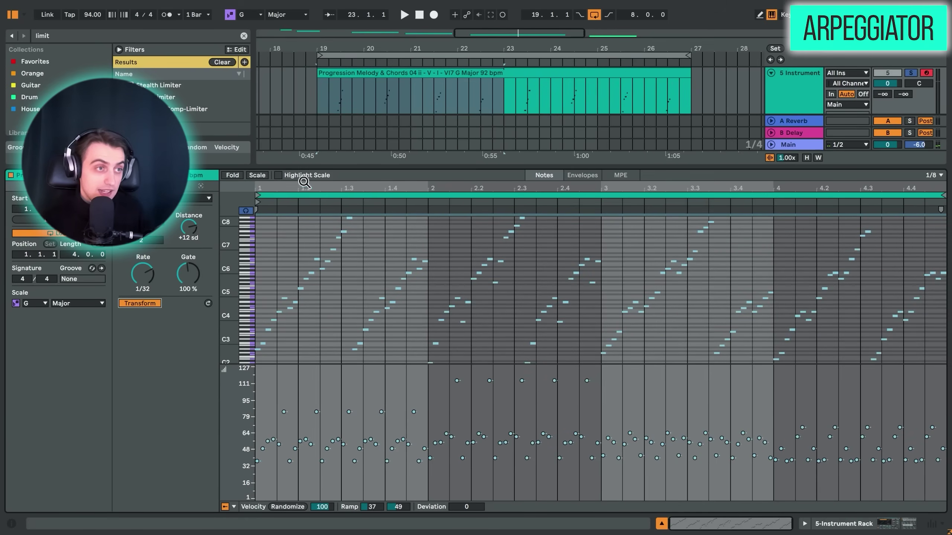
{"action": "left_click", "coordinate": [366, 79]}
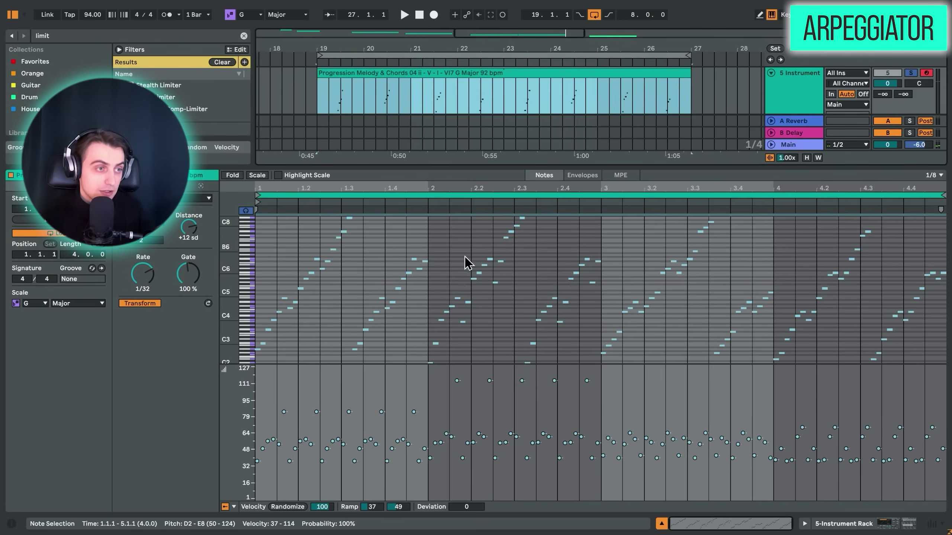
{"action": "key", "text": "space"}
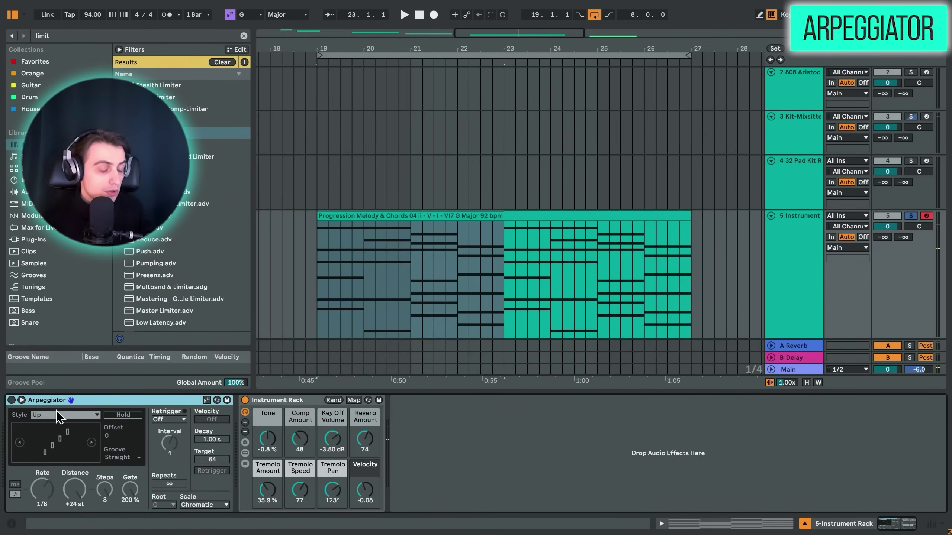
{"action": "left_click", "coordinate": [11, 400]}
{"action": "left_click", "coordinate": [429, 435]}
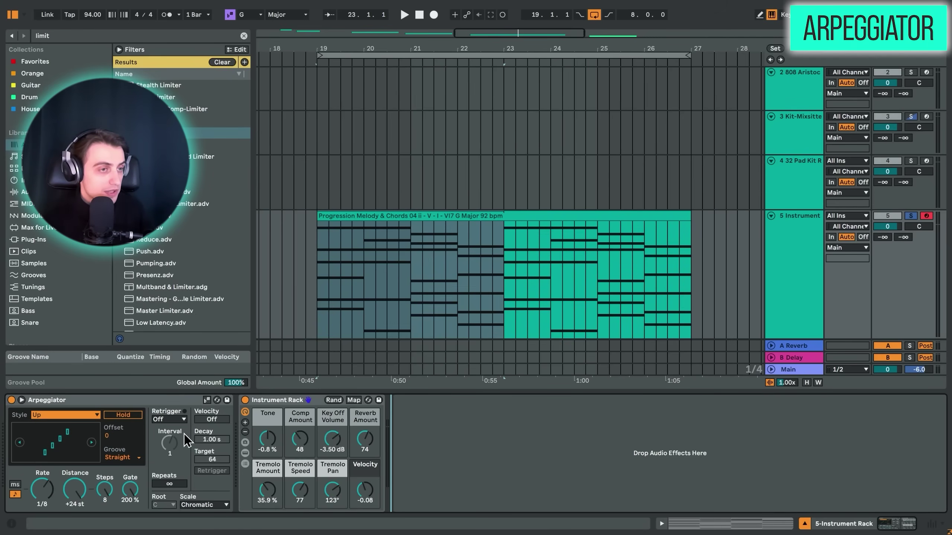
Play the chord clip, toggle the Arpeggiator rate to ms and back to synced 1/8, then open Style.
{"action": "left_click", "coordinate": [395, 214]}
{"action": "key", "text": "space"}
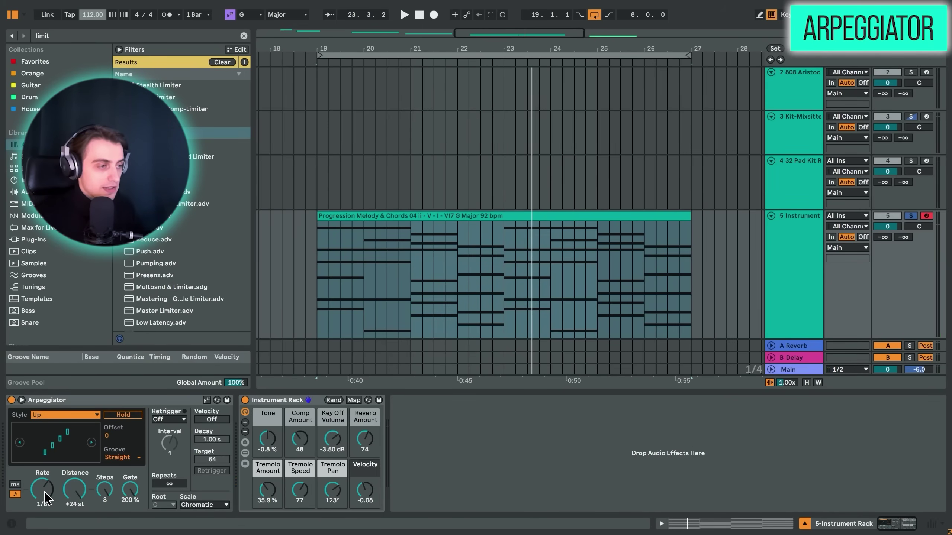
{"action": "left_click", "coordinate": [15, 485]}
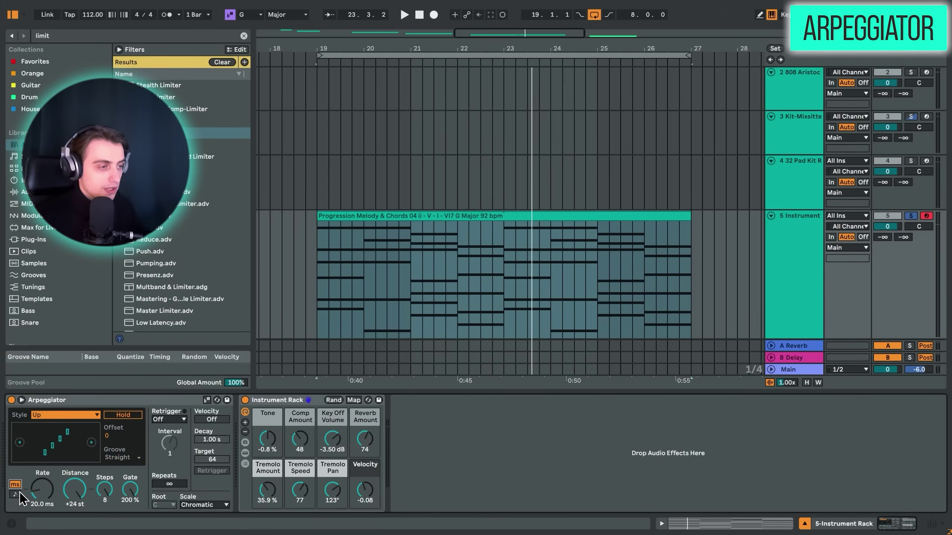
{"action": "left_click", "coordinate": [16, 495]}
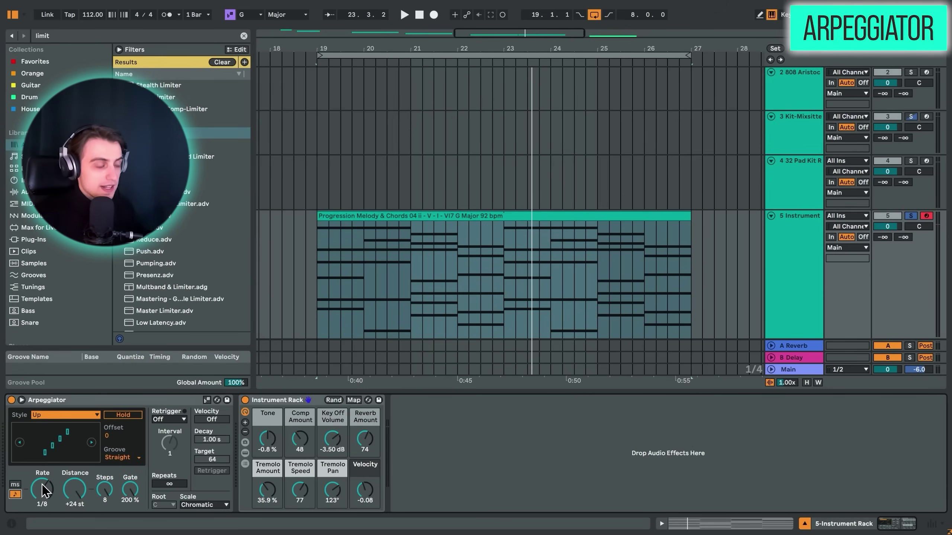
{"action": "left_click", "coordinate": [48, 415]}
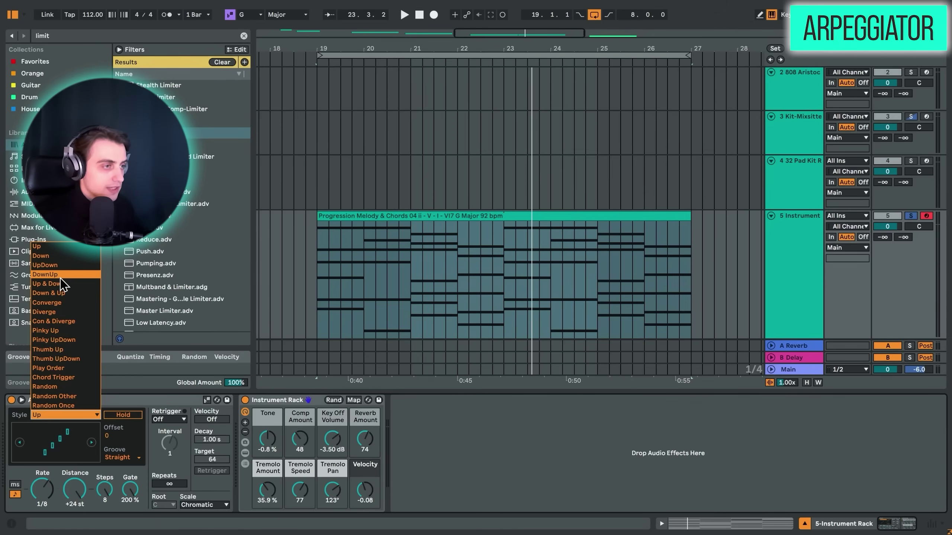
{"action": "left_click", "coordinate": [47, 415]}
{"action": "left_click", "coordinate": [204, 419]}
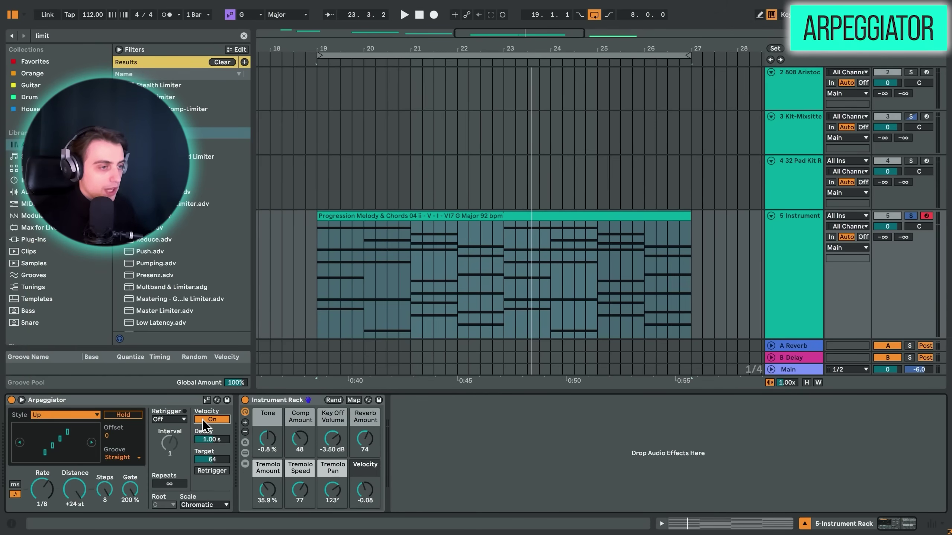
{"action": "left_click", "coordinate": [202, 420]}
{"action": "left_click", "coordinate": [119, 415]}
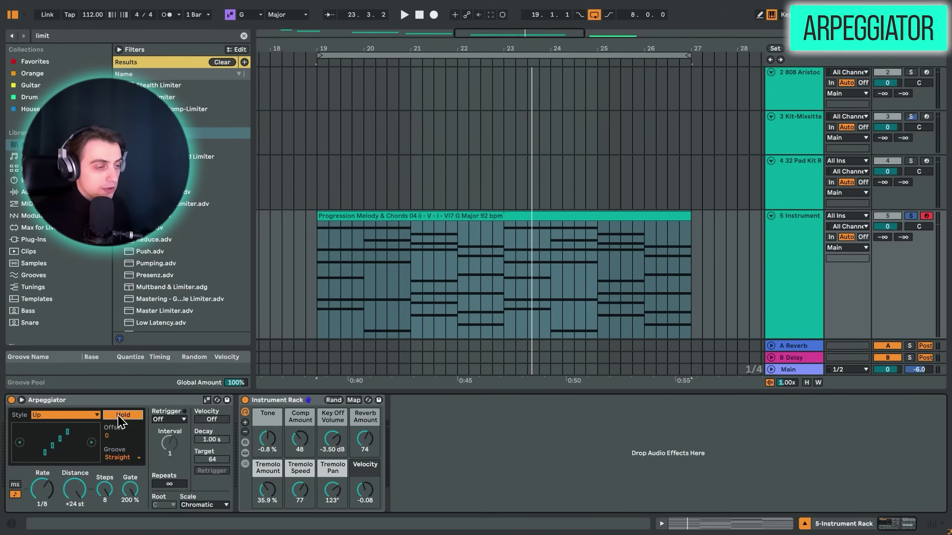
{"action": "left_click", "coordinate": [118, 415]}
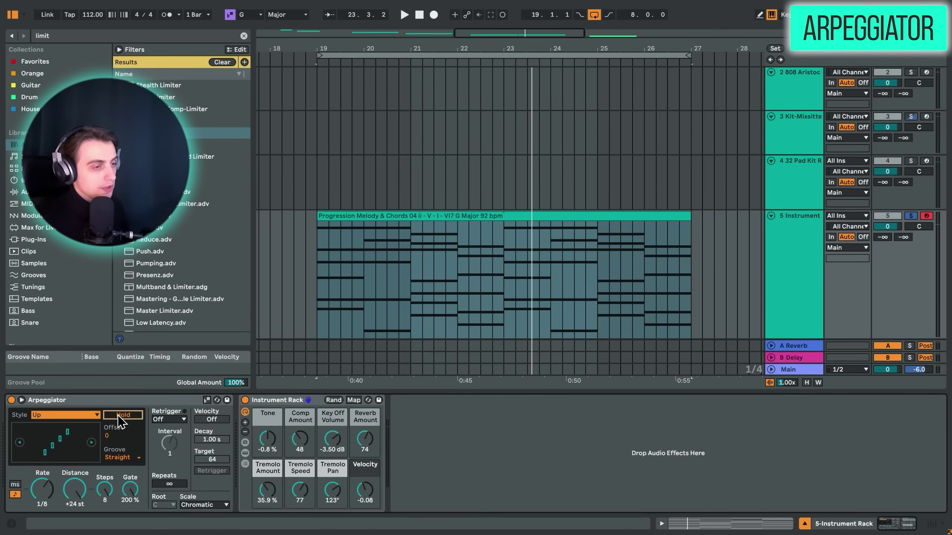
{"action": "left_click", "coordinate": [207, 400]}
{"action": "left_click", "coordinate": [206, 400]}
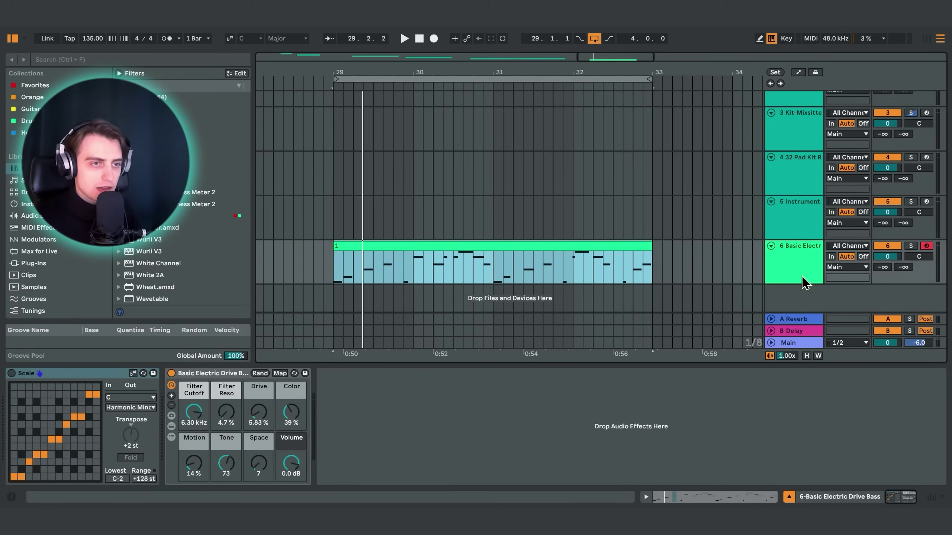
Select the bass clip on track 6 and play it through the C Harmonic Minor Scale device.
{"action": "scroll", "coordinate": [714, 289], "scroll_direction": "up", "scroll_amount": 3}
{"action": "scroll", "coordinate": [584, 155], "scroll_direction": "down", "scroll_amount": 2}
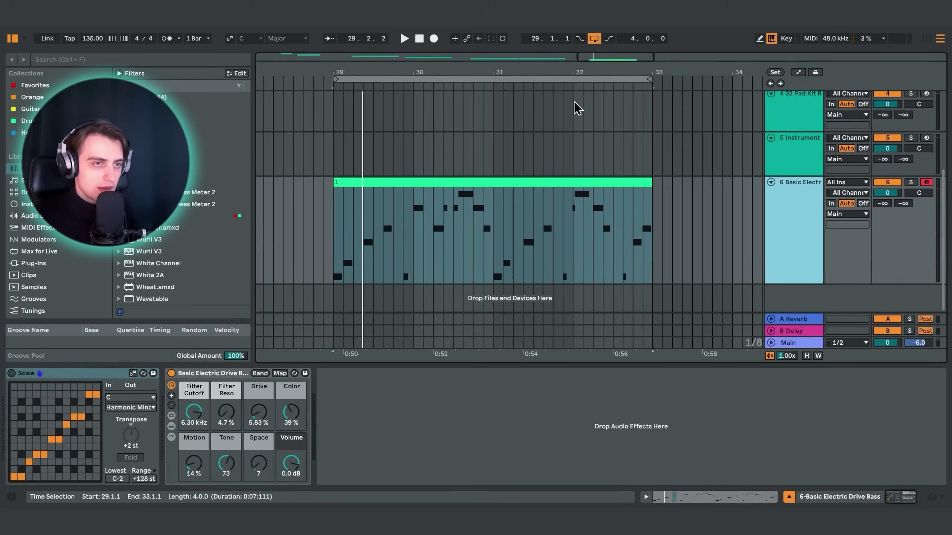
{"action": "left_click", "coordinate": [451, 181]}
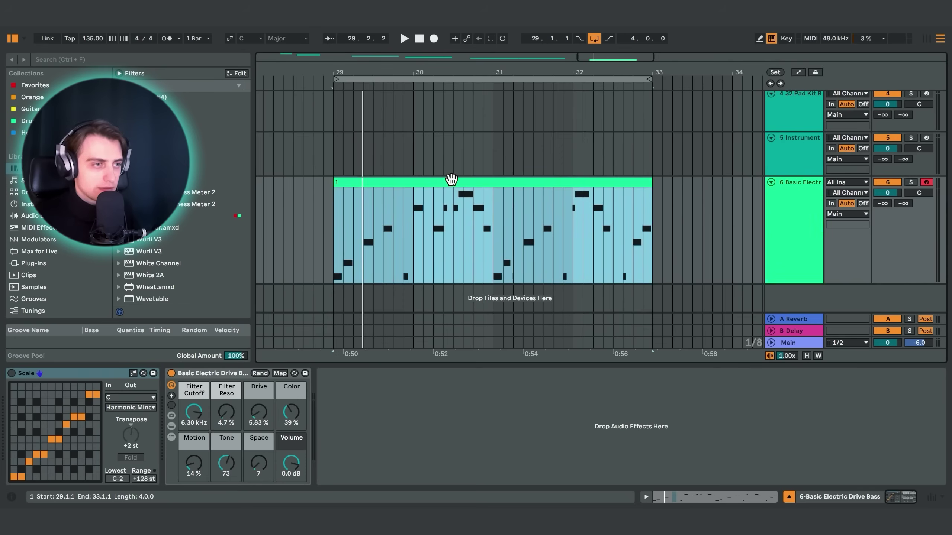
{"action": "key", "text": "space"}
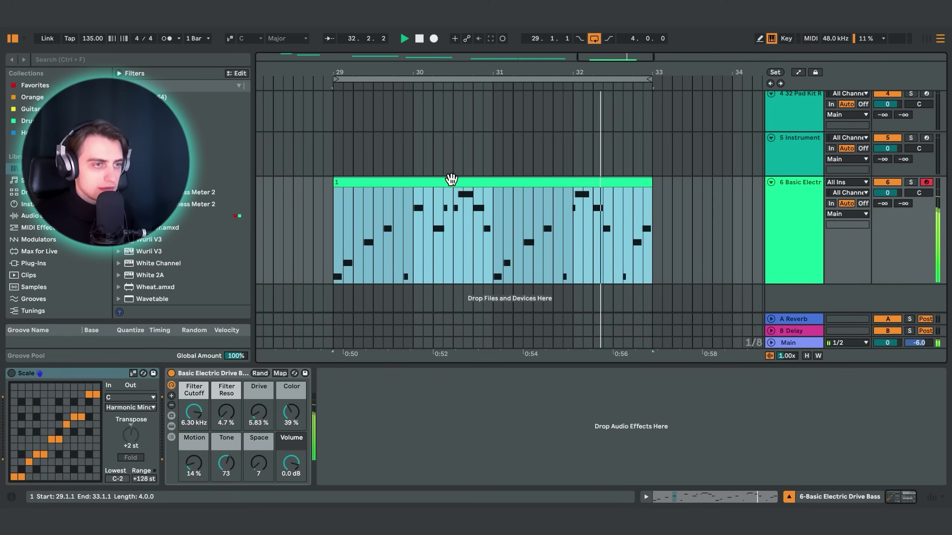
Open the bass clip's notes and set the clip scale to Harmonic Minor.
{"action": "double_click", "coordinate": [450, 180]}
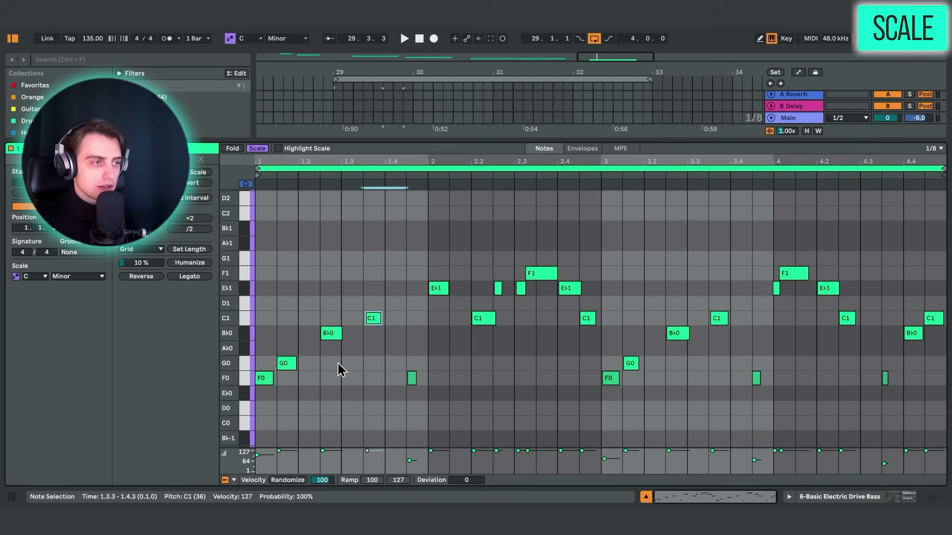
{"action": "left_click", "coordinate": [286, 38]}
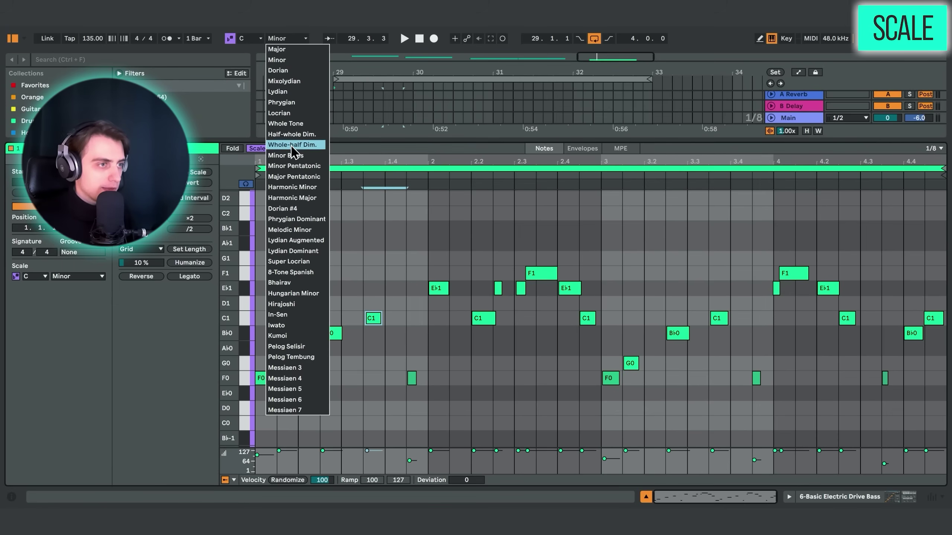
{"action": "left_click", "coordinate": [293, 187]}
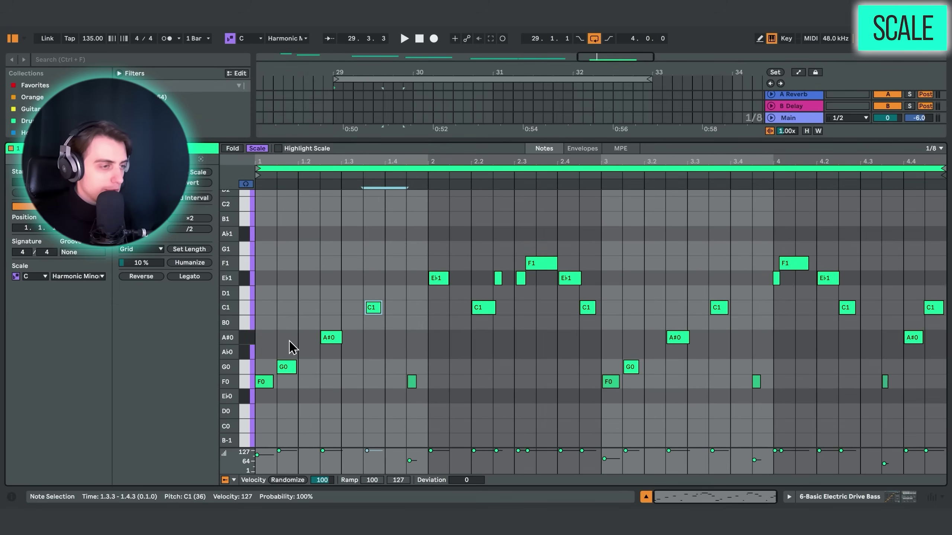
Raise the three A#0 notes to B0, play the bassline, then lower them back to A#0.
{"action": "left_click", "coordinate": [246, 341]}
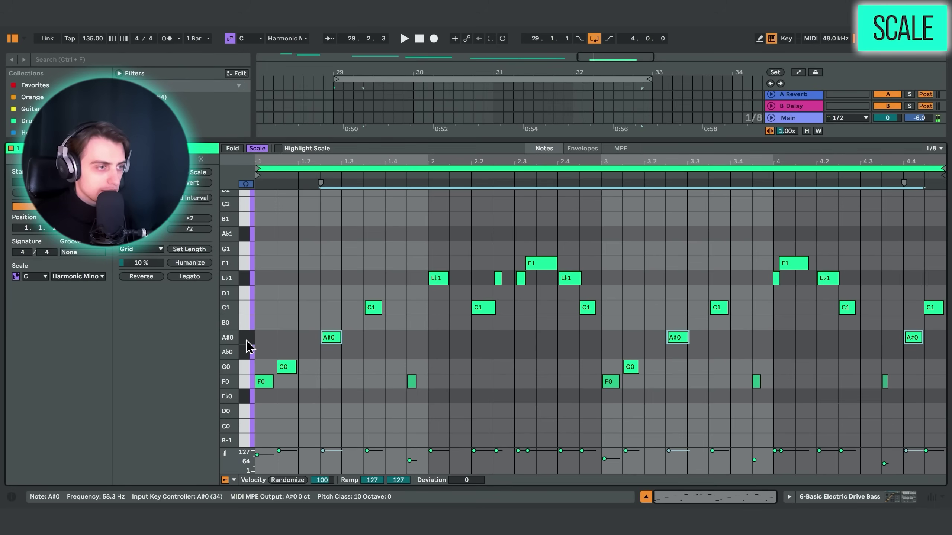
{"action": "key", "text": "Up"}
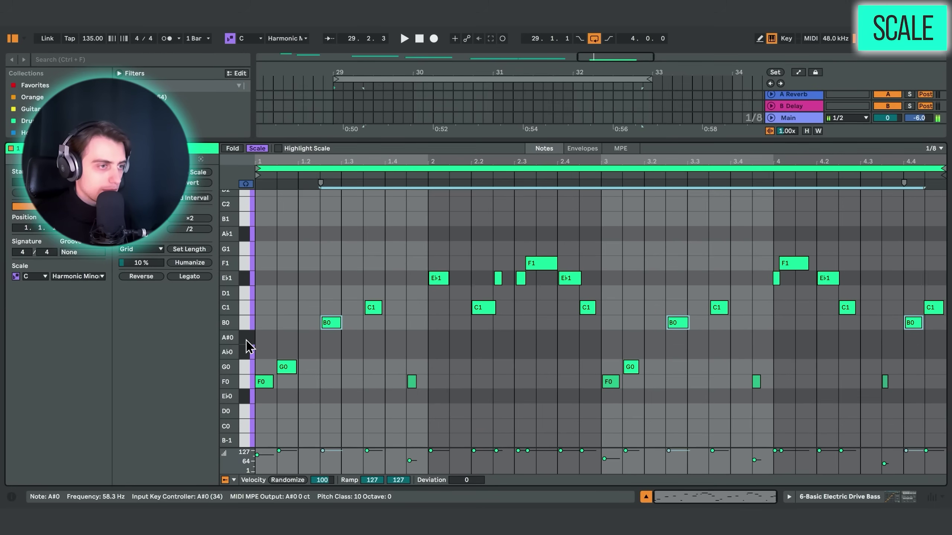
{"action": "key", "text": "space"}
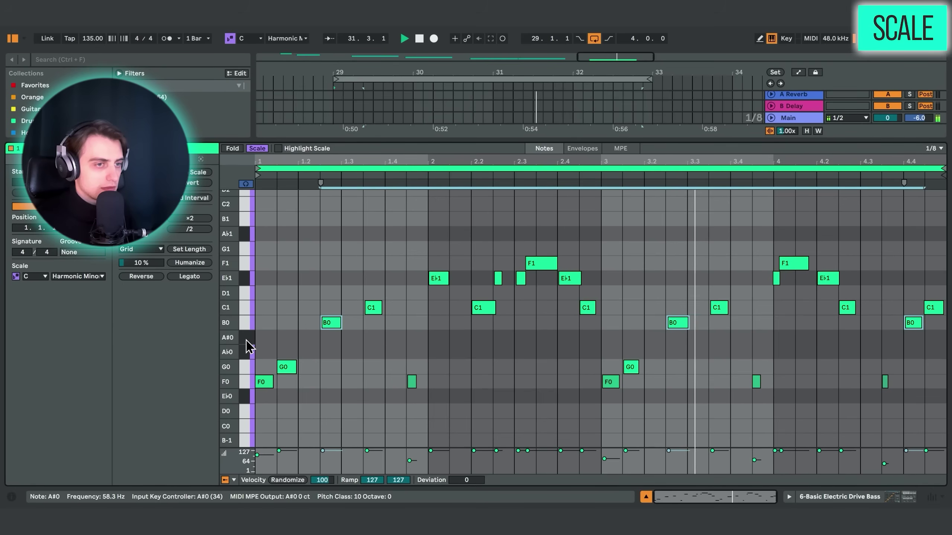
{"action": "key", "text": "Down"}
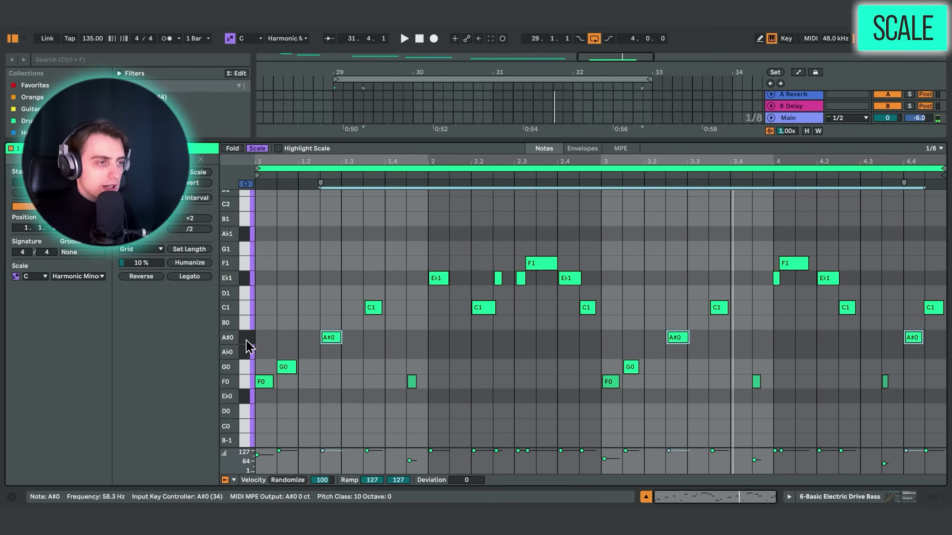
Turn off the clip's Scale layout, enable the Scale effect, adjust its Transpose, and play from bar 29.
{"action": "left_click", "coordinate": [257, 150]}
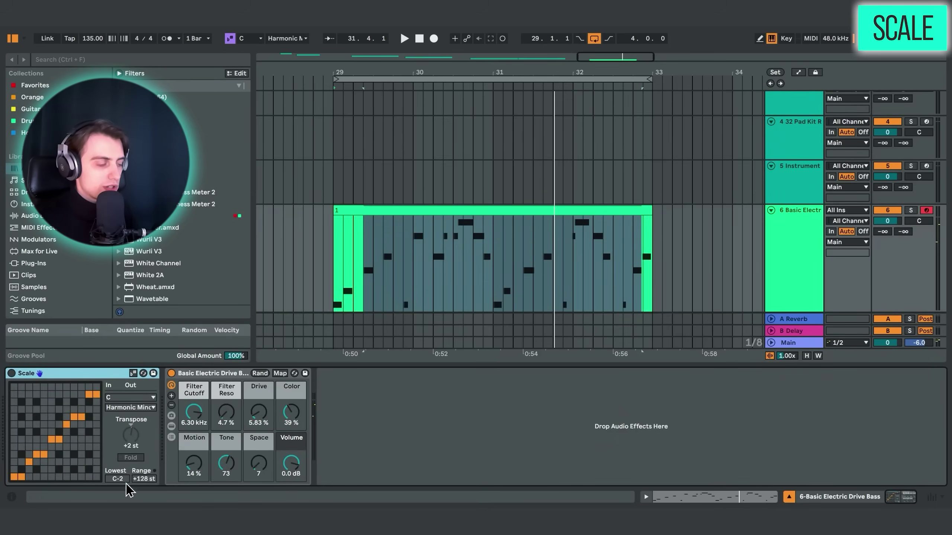
{"action": "left_click", "coordinate": [12, 374]}
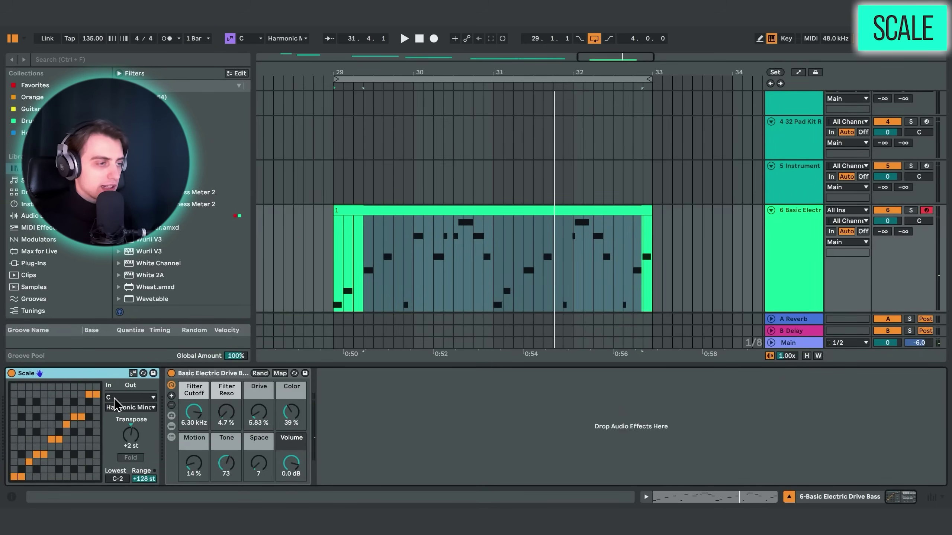
{"action": "left_click_drag", "start_coordinate": [121, 417], "coordinate": [121, 427]}
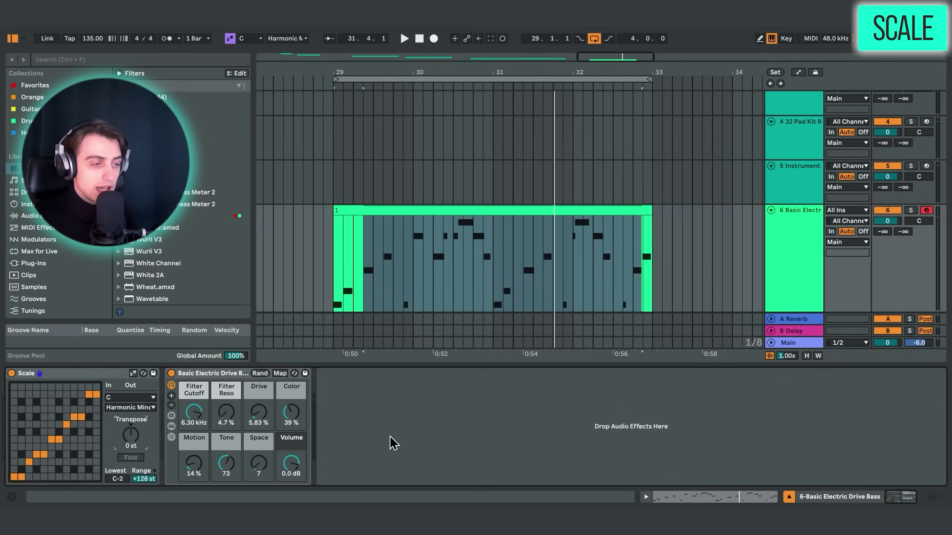
{"action": "key", "text": "space"}
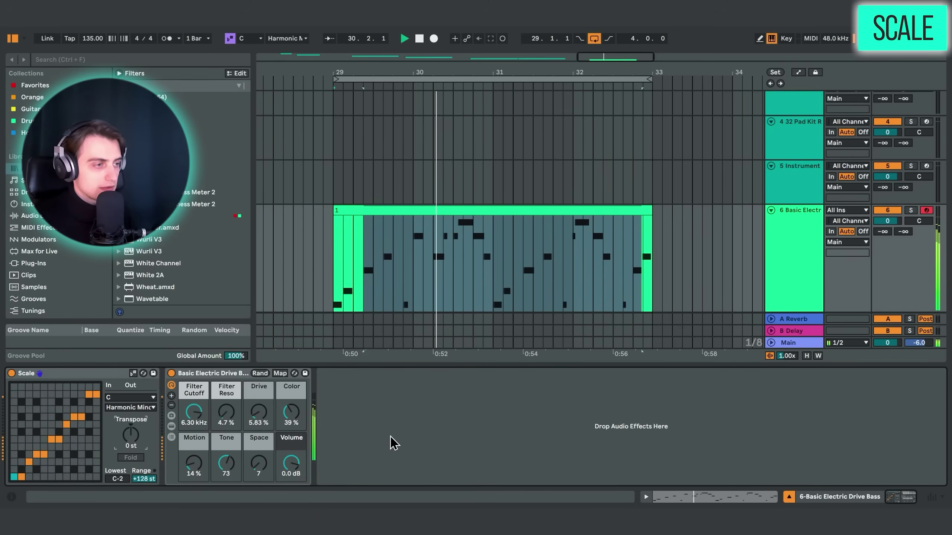
{"action": "key", "text": "space"}
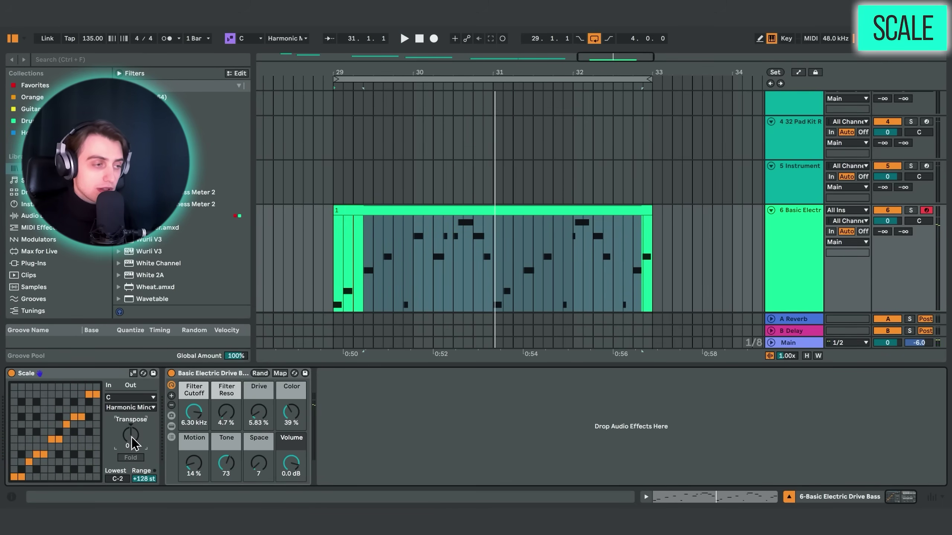
{"action": "key", "text": "space"}
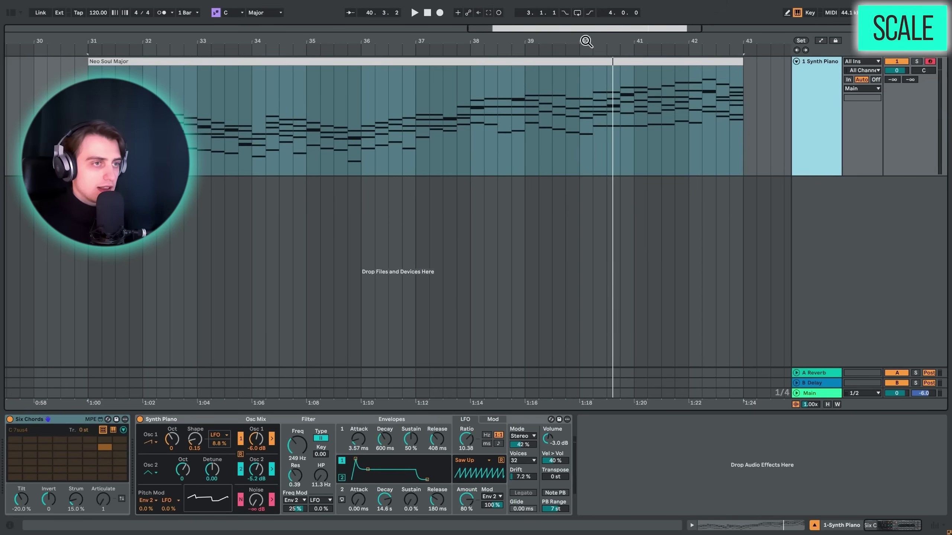
Play the C Minor 7th pad twice, then a custom chord from a higher pad.
{"action": "left_click_drag", "start_coordinate": [588, 42], "coordinate": [578, 42]}
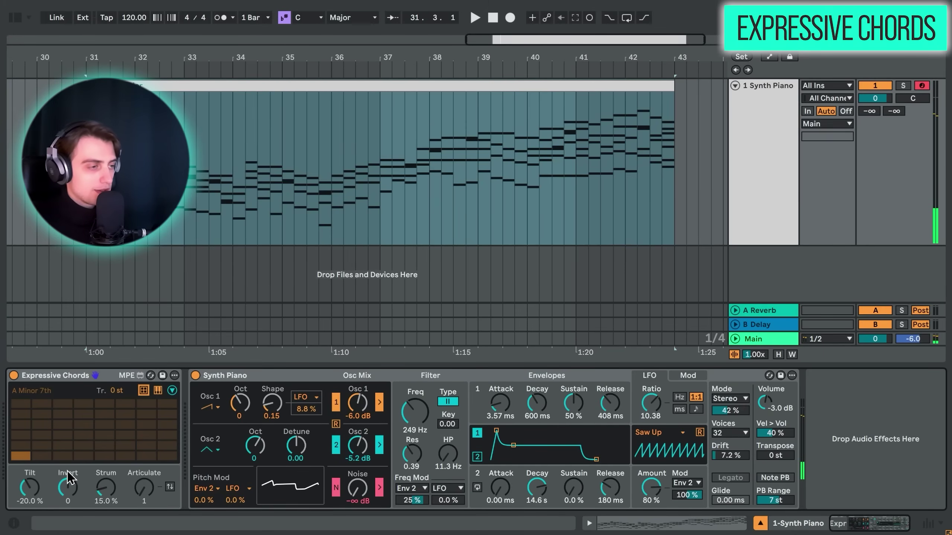
{"action": "left_click", "coordinate": [45, 455]}
{"action": "left_click", "coordinate": [64, 456]}
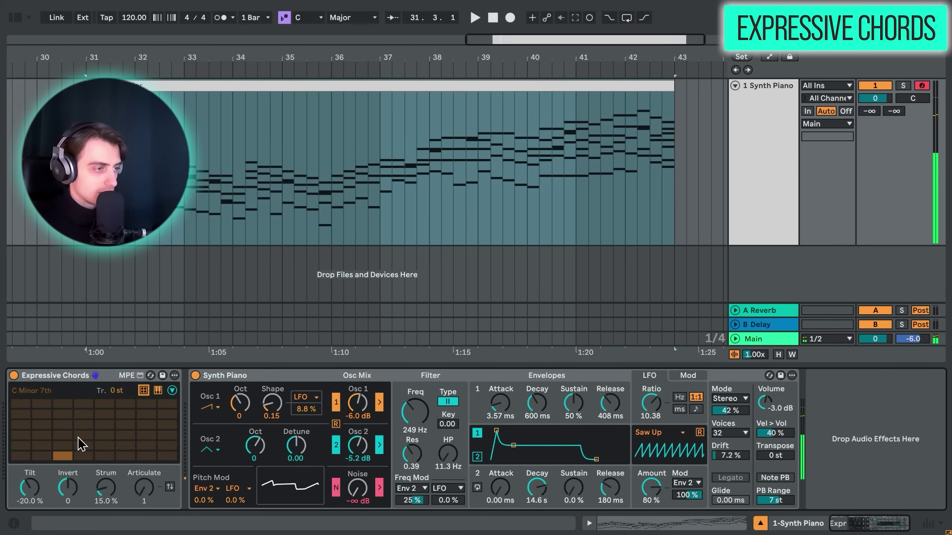
{"action": "left_click", "coordinate": [62, 427]}
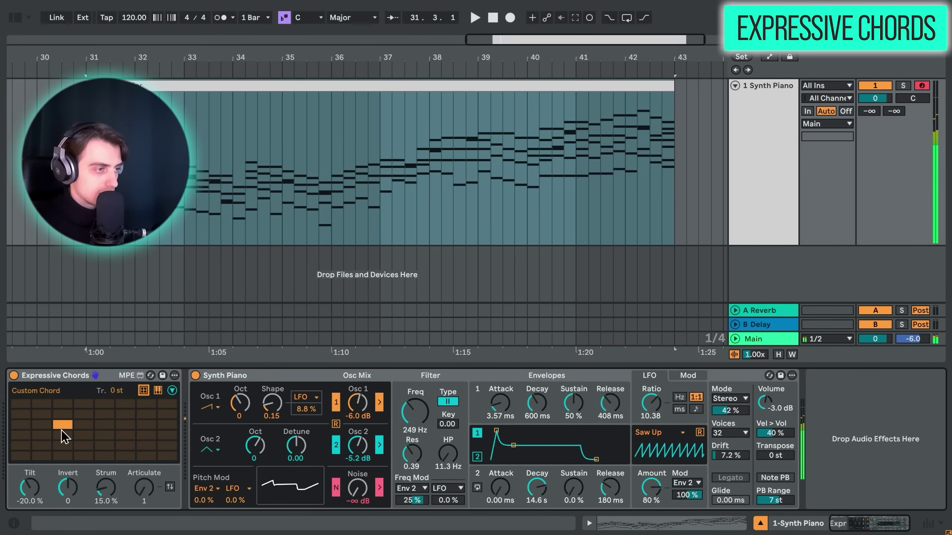
Switch Expressive Chords to keyboard view and play chords from computer keys, including D3-F#3-C4-E4.
{"action": "left_click", "coordinate": [158, 390]}
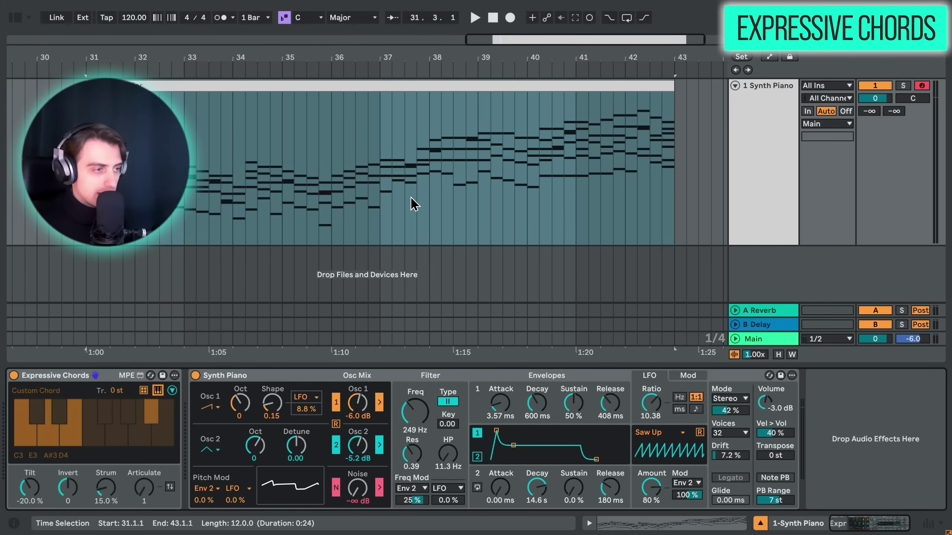
{"action": "key", "text": "x"}
{"action": "key", "text": "a"}
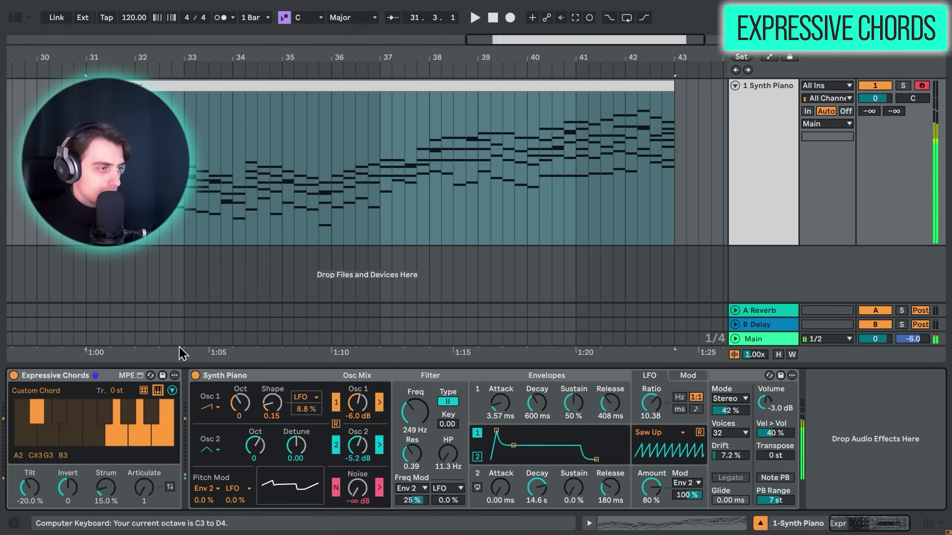
{"action": "key", "text": "s"}
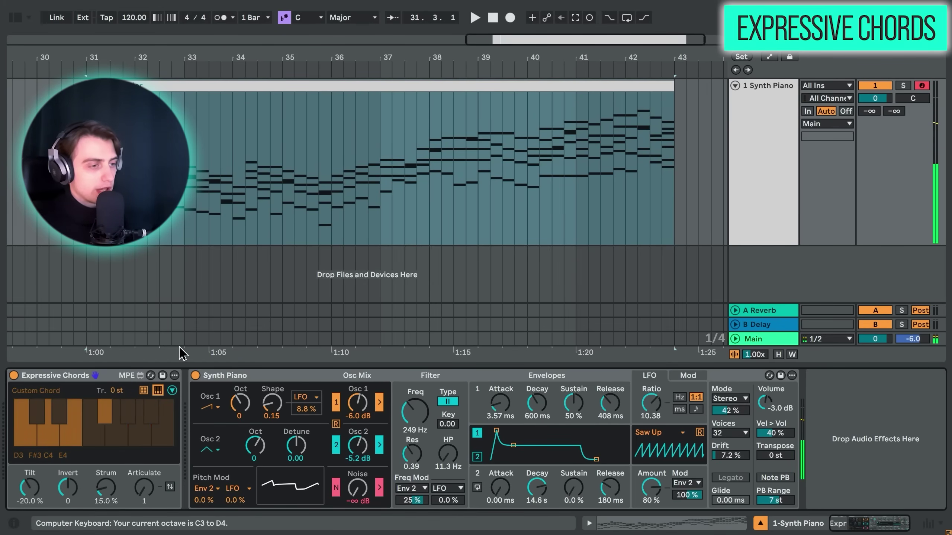
Return to the pad grid, select the Neo Soul Major clip, and expand the device panel.
{"action": "left_click", "coordinate": [143, 391]}
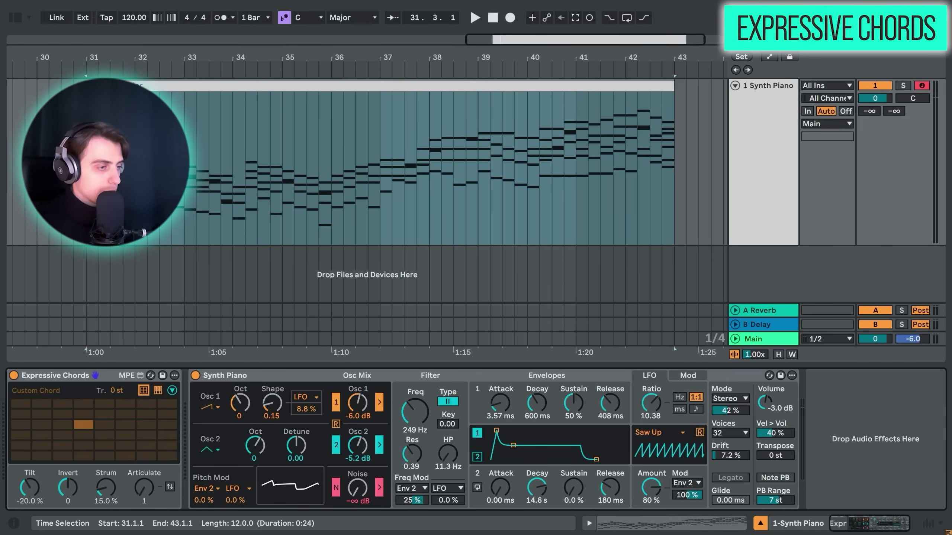
{"action": "left_click", "coordinate": [144, 83]}
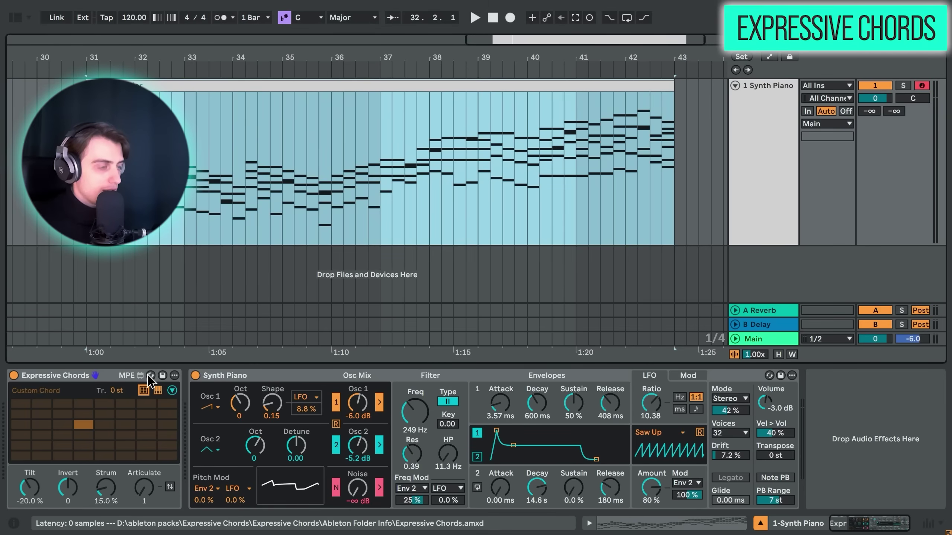
{"action": "left_click", "coordinate": [173, 391]}
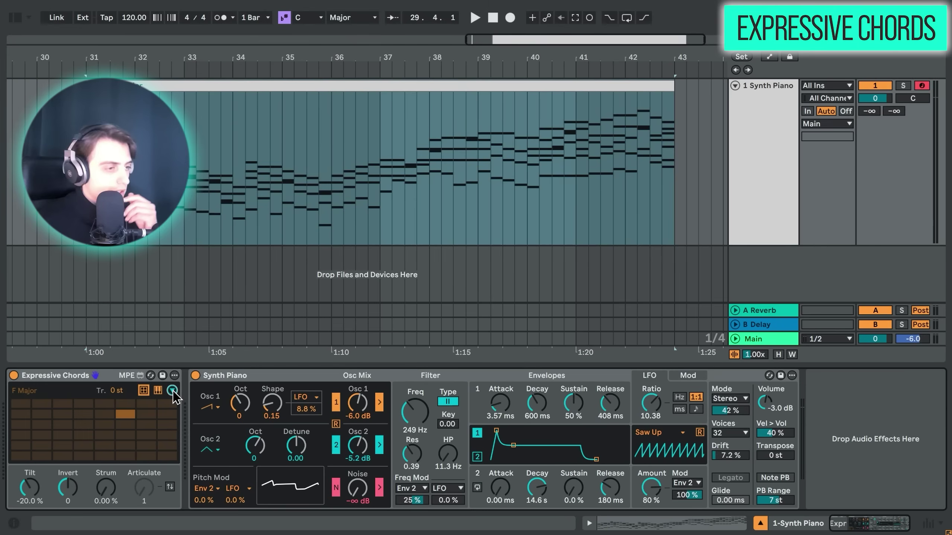
Import the Neo Soul Major clip's chords into Expressive Chords.
{"action": "left_click", "coordinate": [172, 390]}
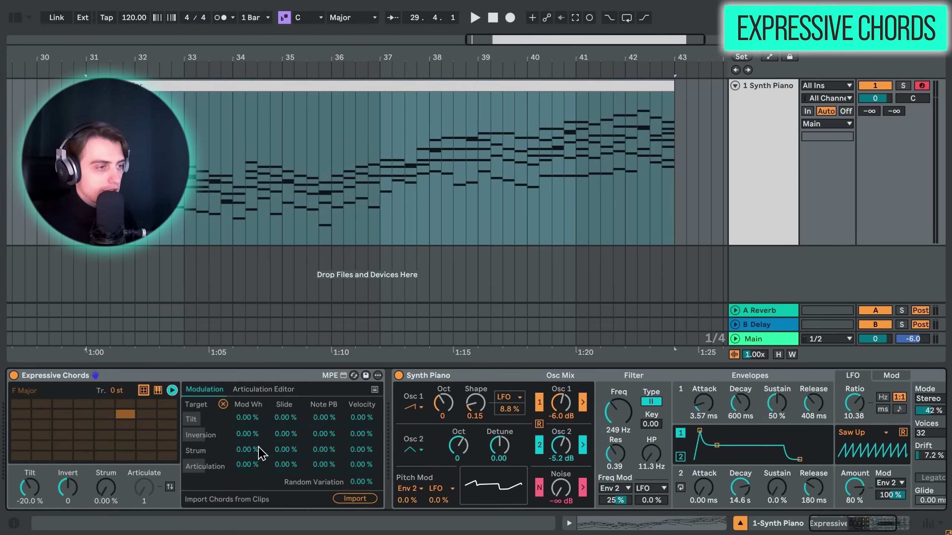
{"action": "left_click", "coordinate": [345, 499]}
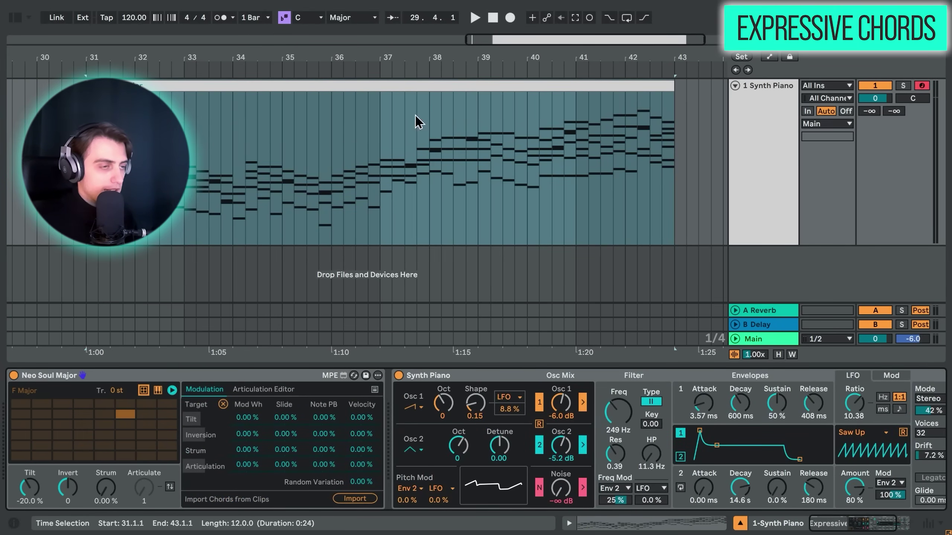
{"action": "left_click", "coordinate": [308, 86]}
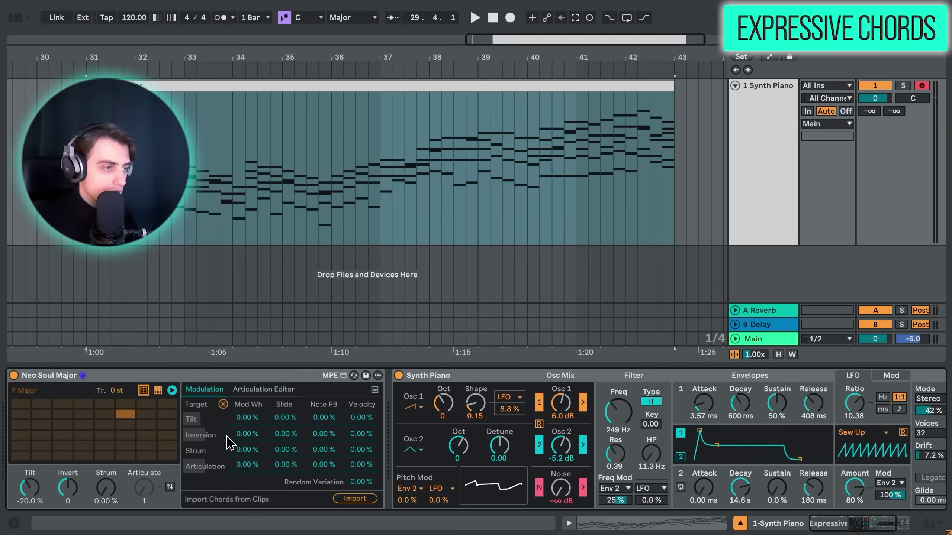
Play the imported pads through C Major 9, then show piano view and play Eb maj7b5.
{"action": "left_click", "coordinate": [21, 457]}
{"action": "left_click", "coordinate": [42, 456]}
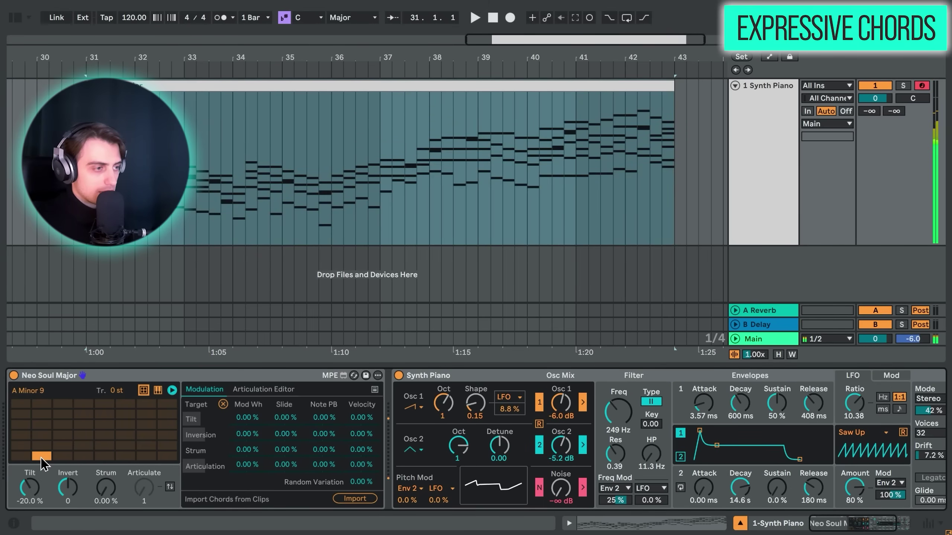
{"action": "left_click", "coordinate": [63, 456]}
{"action": "left_click", "coordinate": [84, 456]}
{"action": "left_click", "coordinate": [105, 456]}
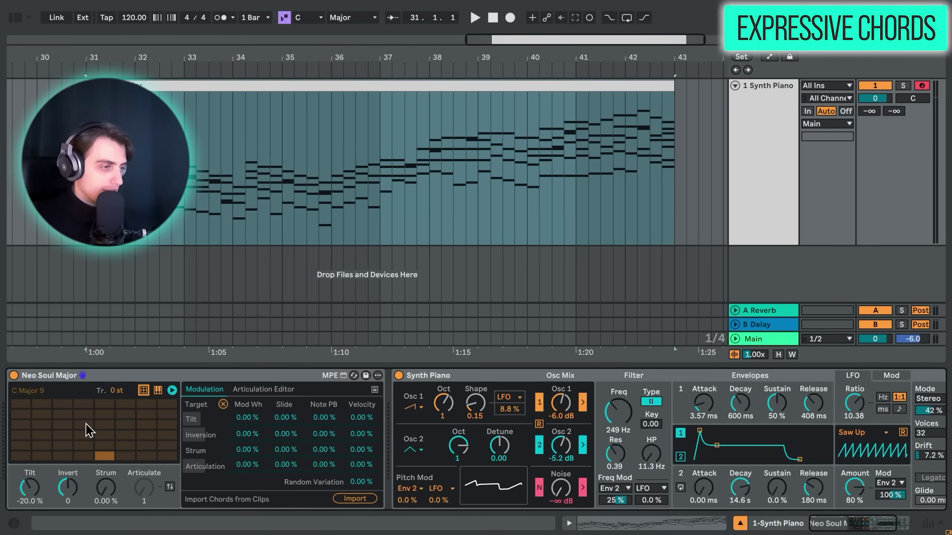
{"action": "left_click", "coordinate": [161, 392]}
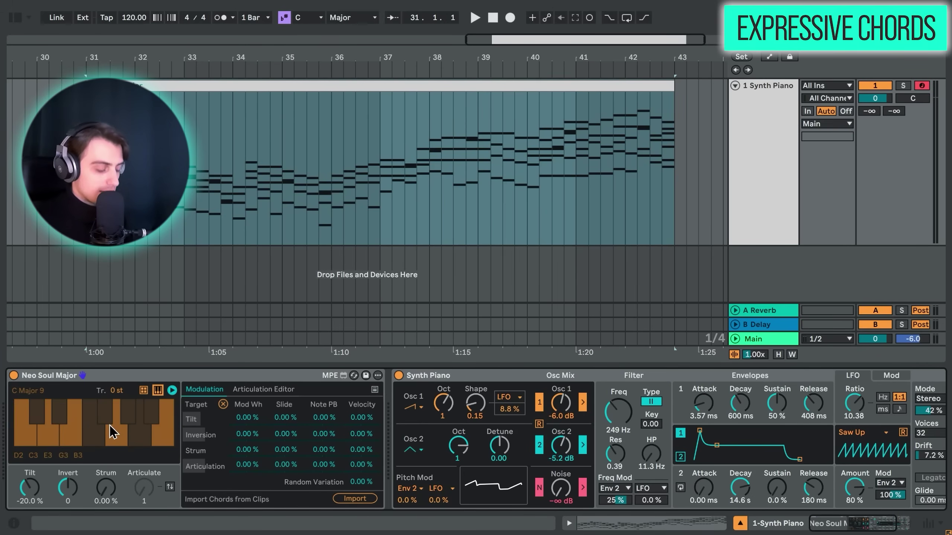
{"action": "left_click", "coordinate": [112, 432]}
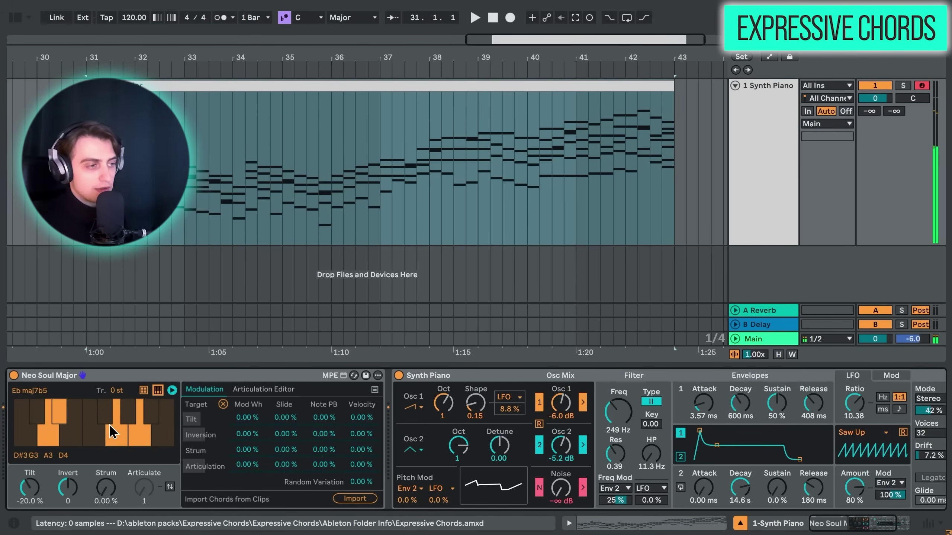